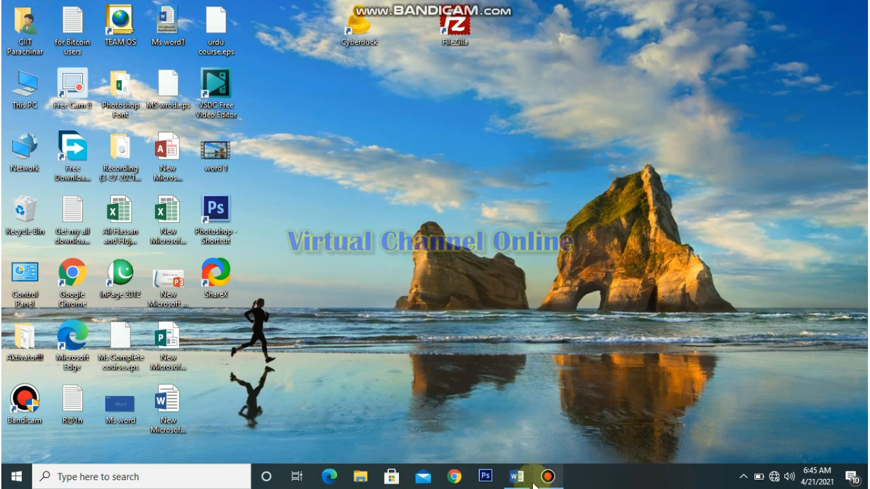
- Switch to the Word document and decrease the left indent of the first body paragraph below the red topic list to 0 inches
left_click(518, 476)
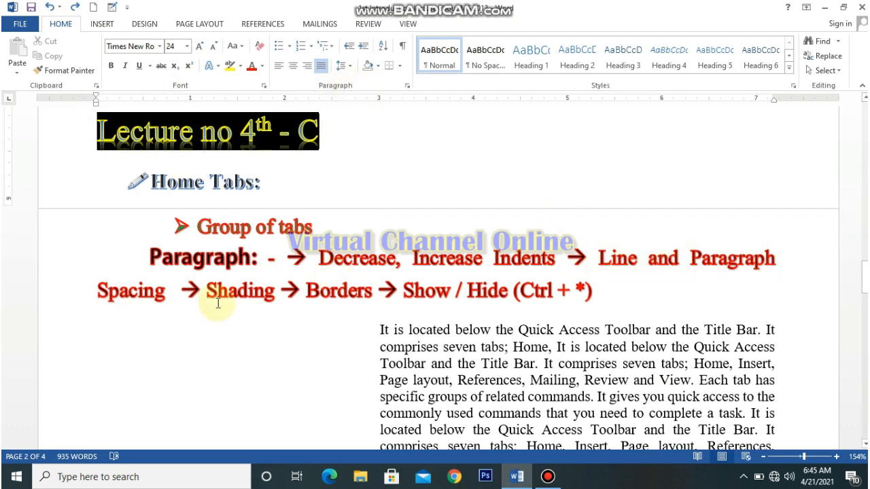
scroll(327, 289, "down", 1)
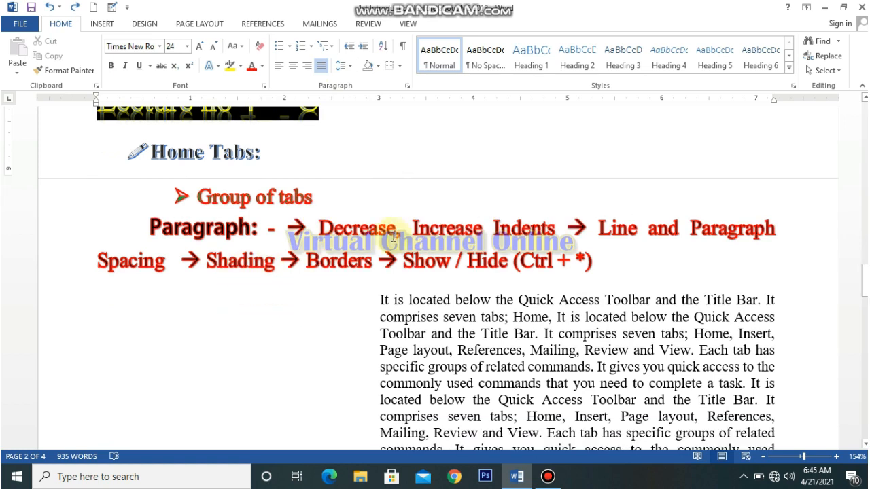
left_click(378, 300)
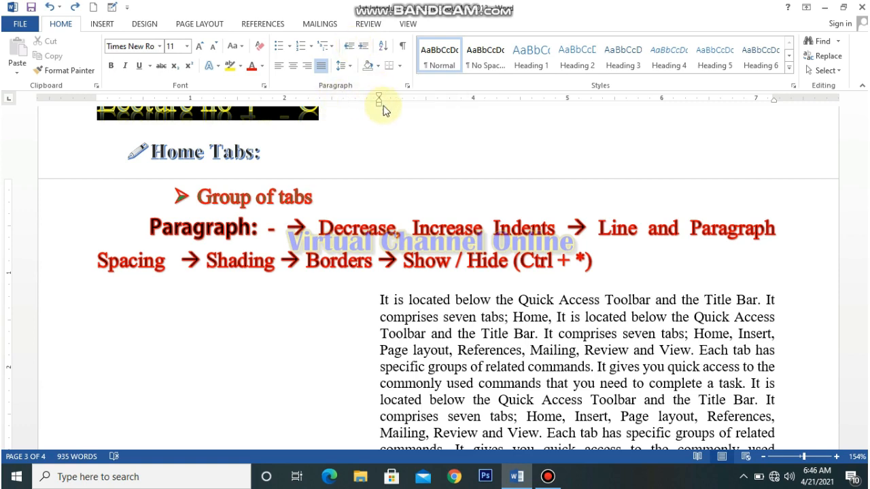
left_click(349, 46)
left_click(348, 46)
left_click(348, 46)
left_click(349, 46)
left_click(349, 46)
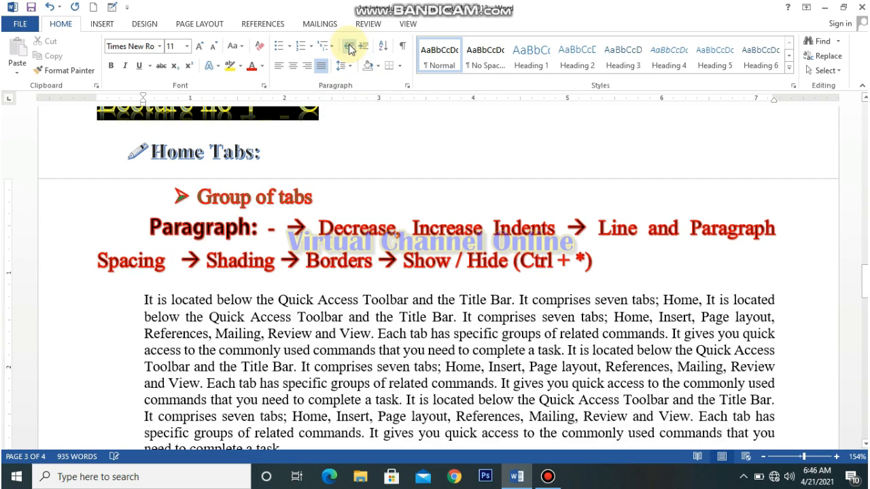
left_click(349, 46)
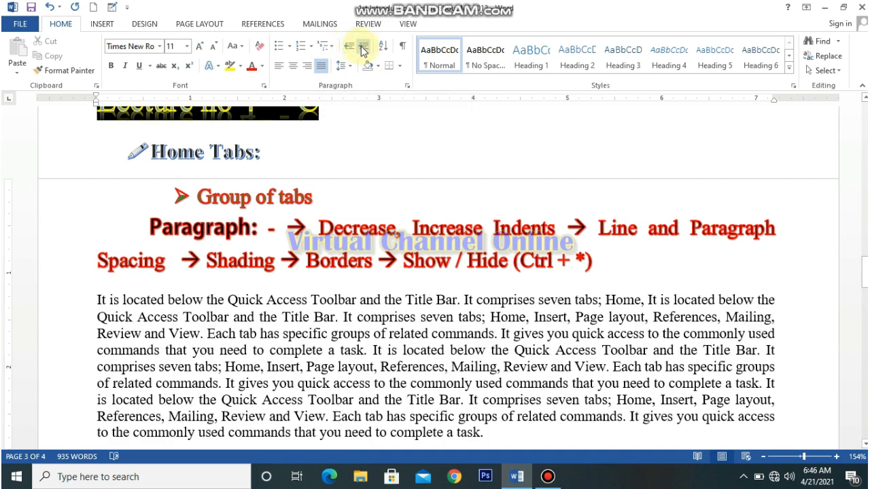
- Increase the left indent of the first body paragraph to 3 inches
left_click(362, 48)
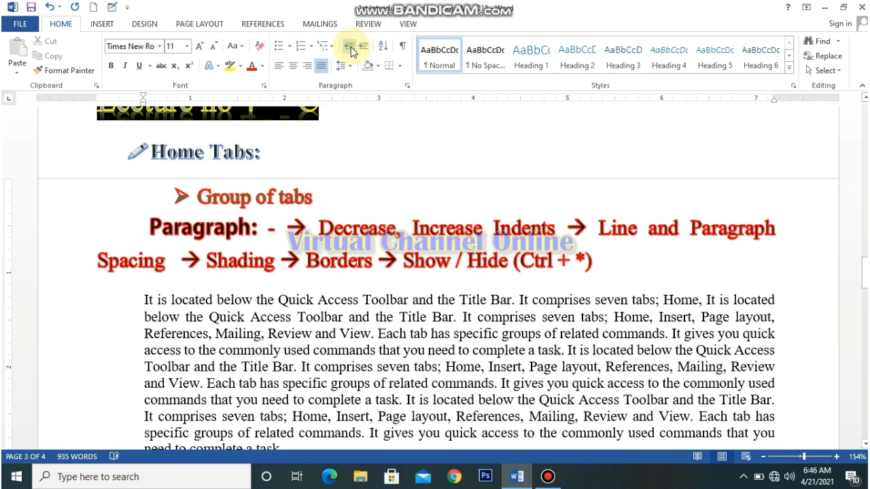
left_click(363, 49)
left_click(363, 49)
left_click(363, 49)
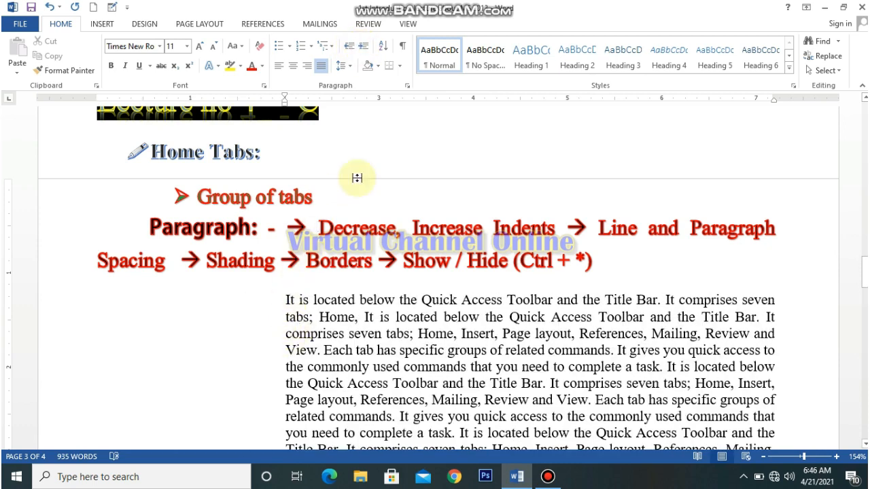
left_click(363, 46)
left_click(363, 47)
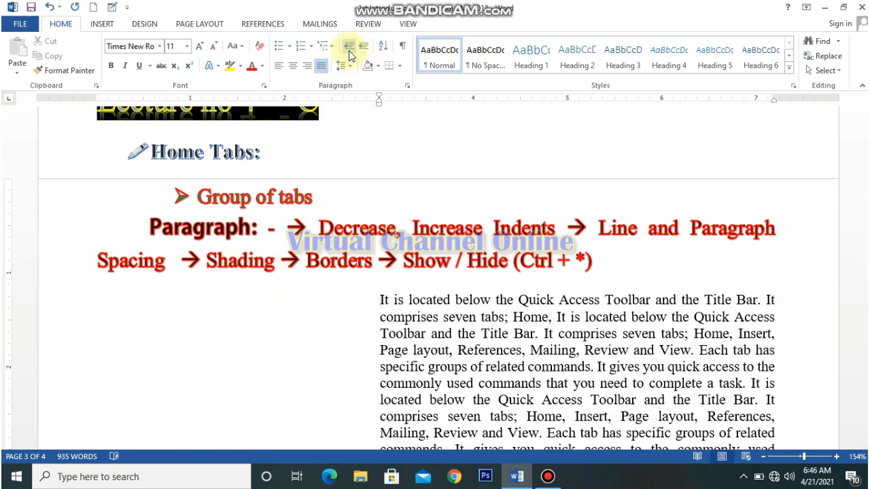
- Decrease the first body paragraph's left indent back to the page margin
left_click(349, 47)
left_click(348, 47)
left_click(349, 53)
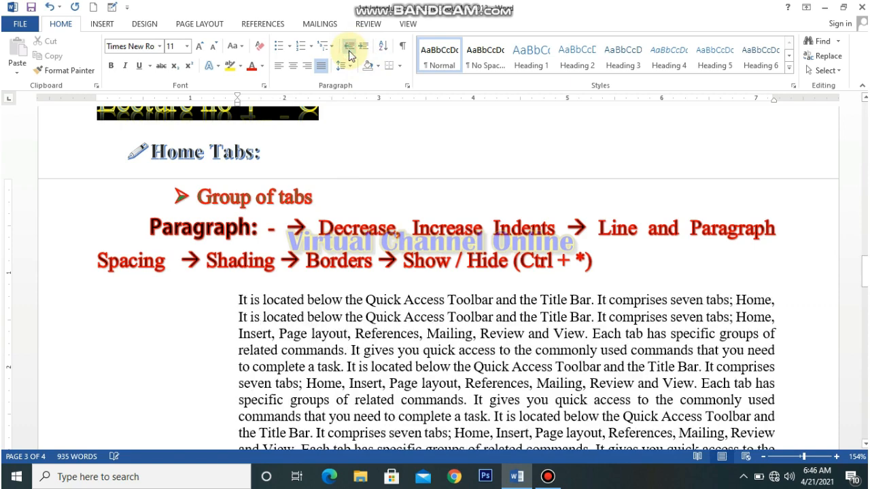
left_click(350, 53)
left_click(349, 53)
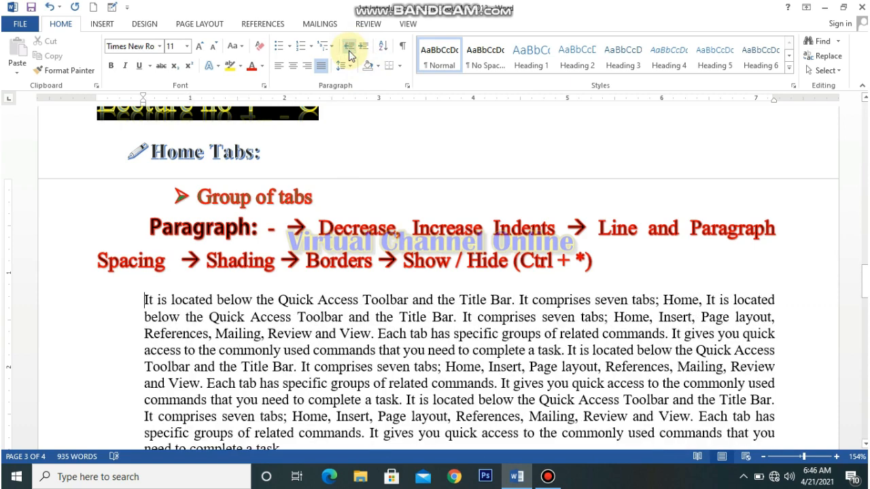
left_click(349, 53)
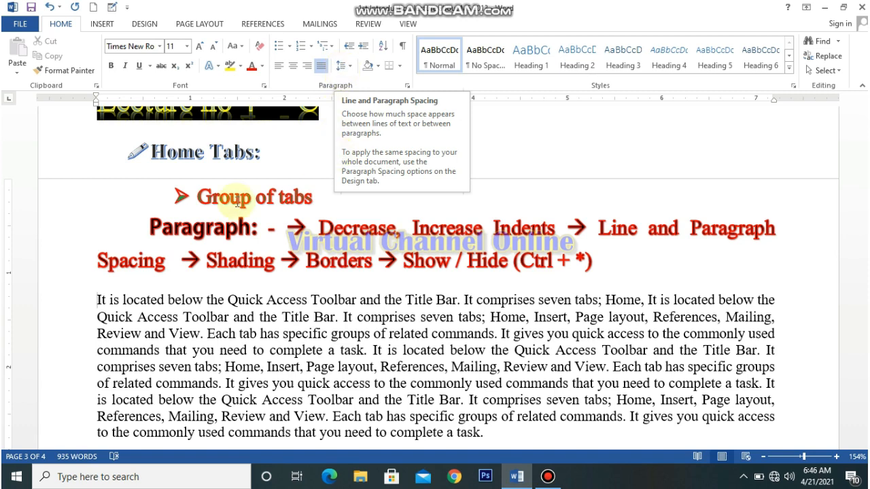
- Select the whole first body paragraph and set its line spacing to 1.5
left_click_drag(97, 302, 484, 324)
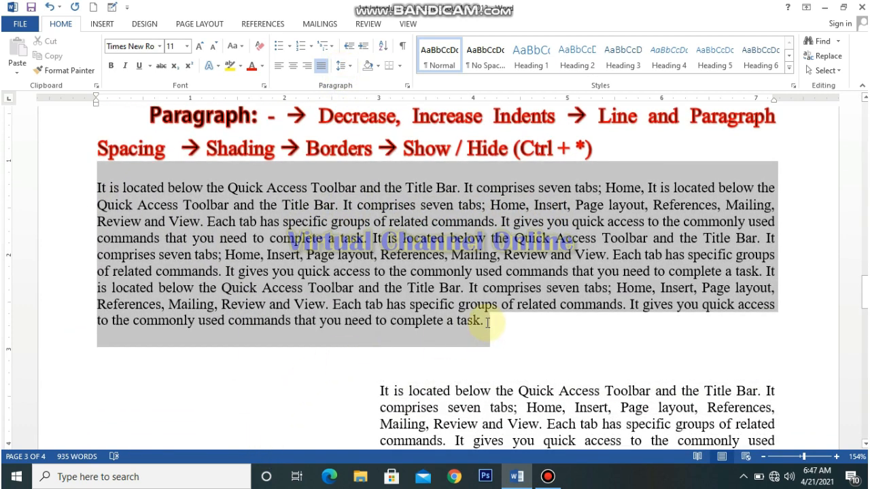
left_click(351, 65)
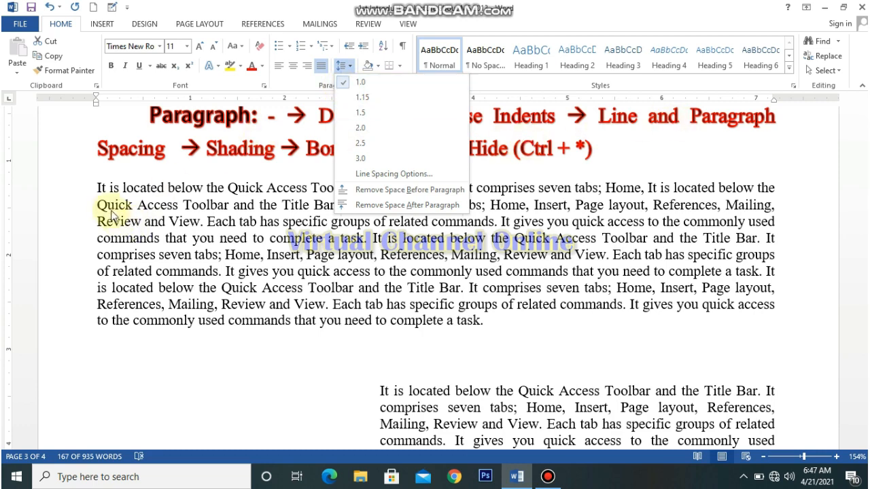
left_click(96, 192)
triple_click(97, 193)
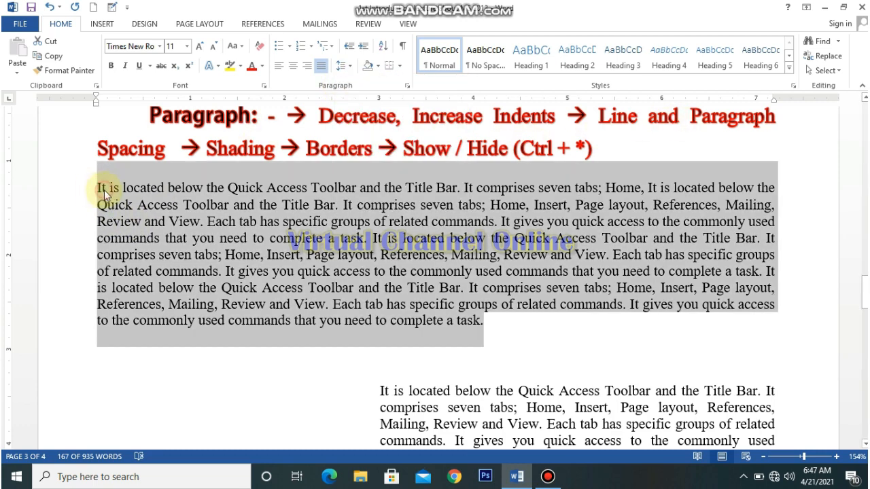
left_click_drag(97, 192, 484, 319)
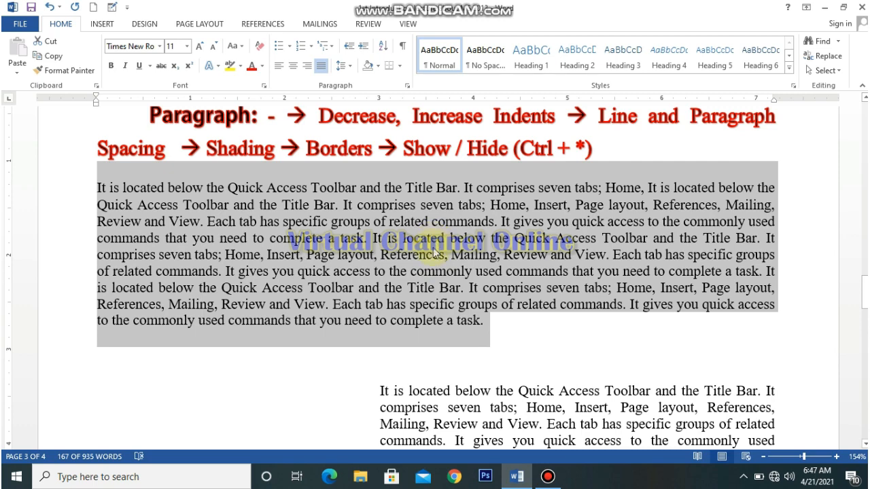
left_click(347, 70)
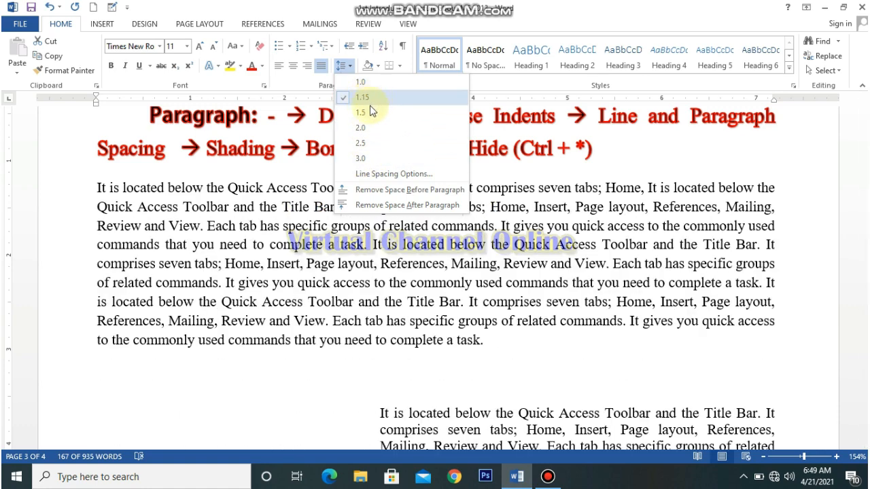
left_click(370, 110)
- Open the line spacing options for the selected paragraph and try the Left, Centered, Right and Justified alignments in turn
left_click(349, 66)
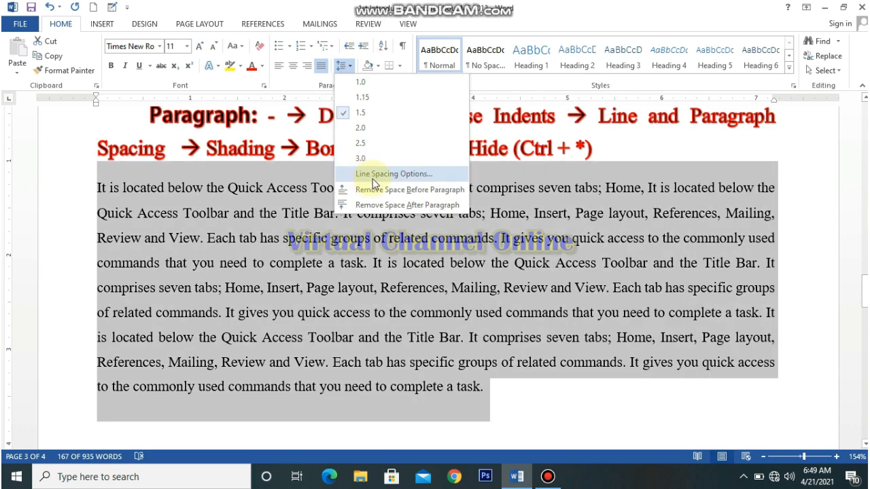
left_click(390, 175)
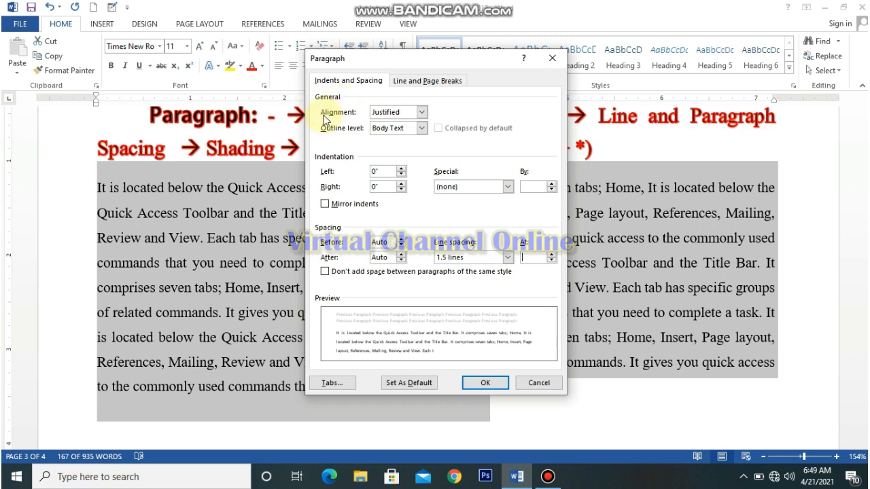
left_click(422, 113)
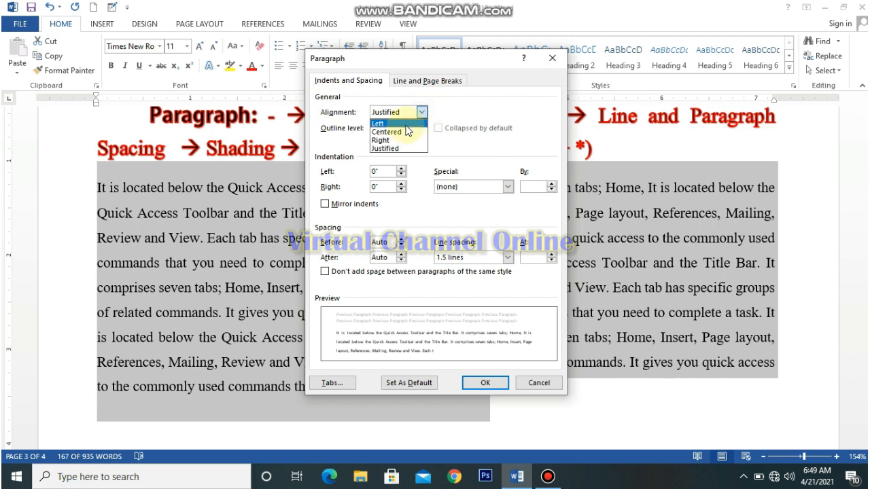
left_click(406, 124)
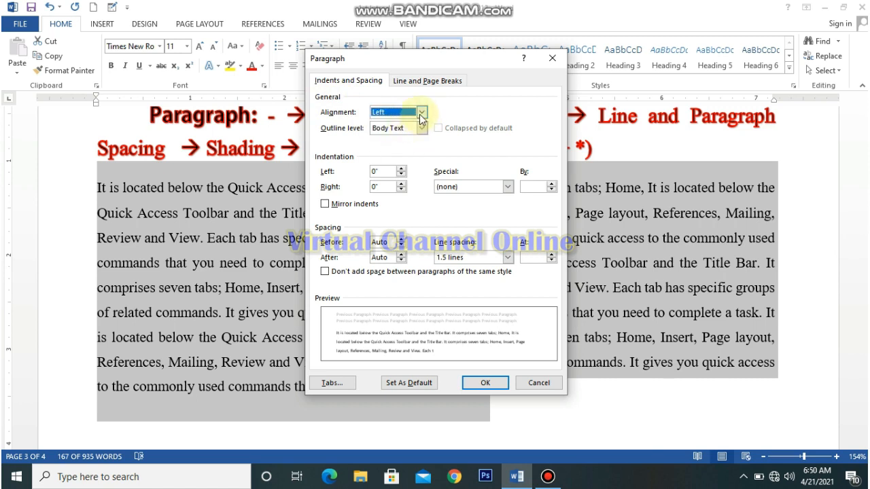
left_click(420, 112)
left_click(408, 132)
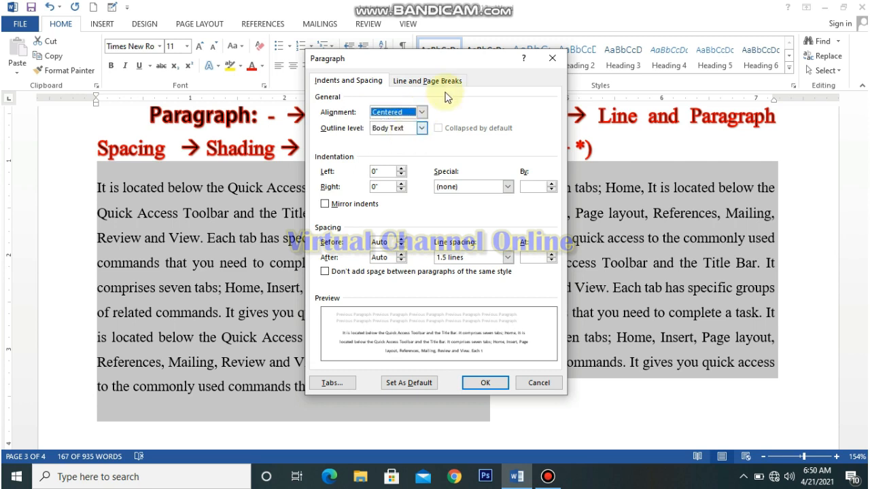
left_click(422, 113)
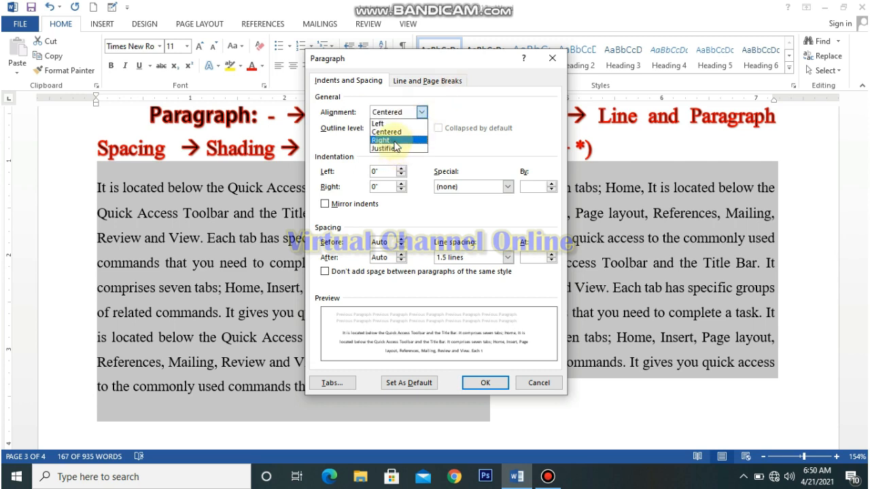
left_click(398, 139)
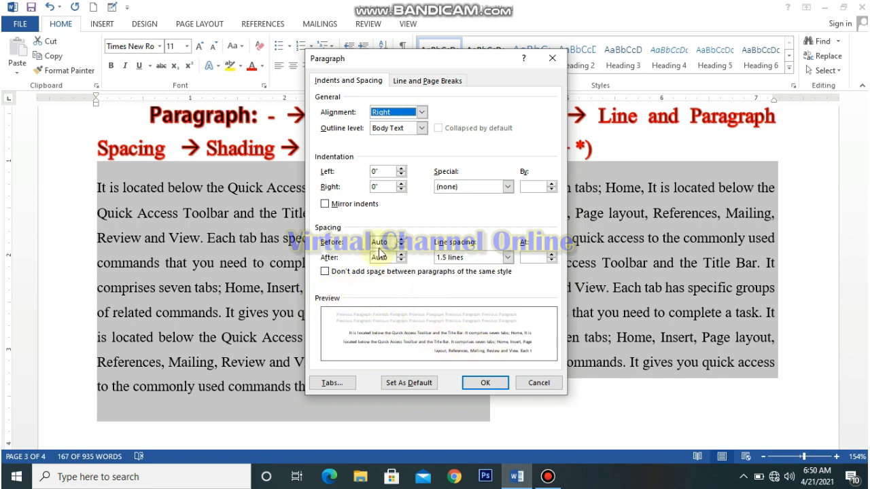
left_click(422, 113)
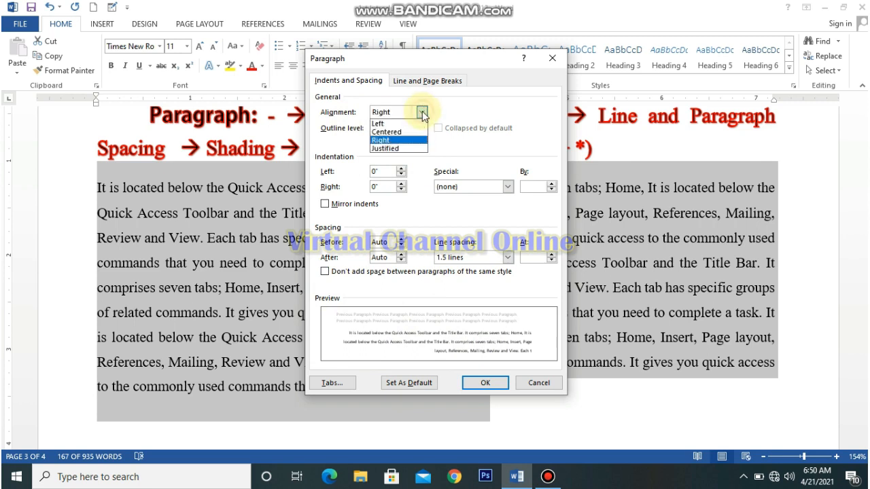
left_click(405, 149)
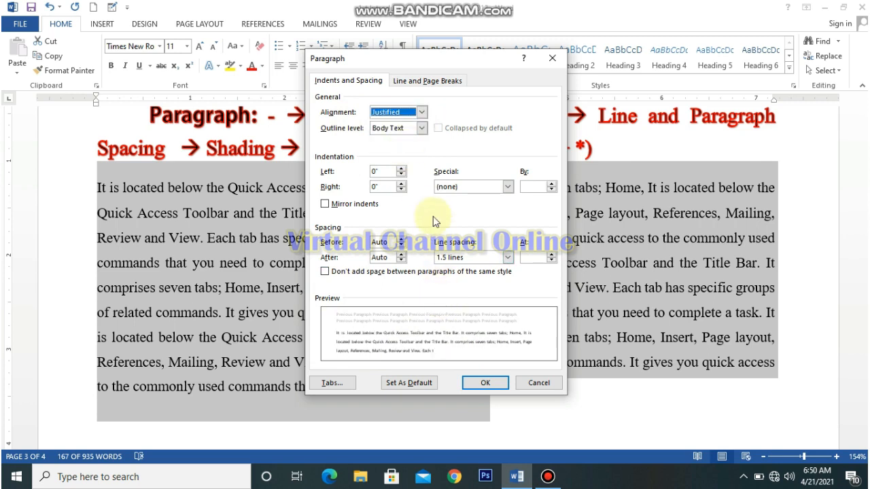
- Set the selected paragraph's alignment to Centered and apply it
left_click(422, 112)
left_click(397, 133)
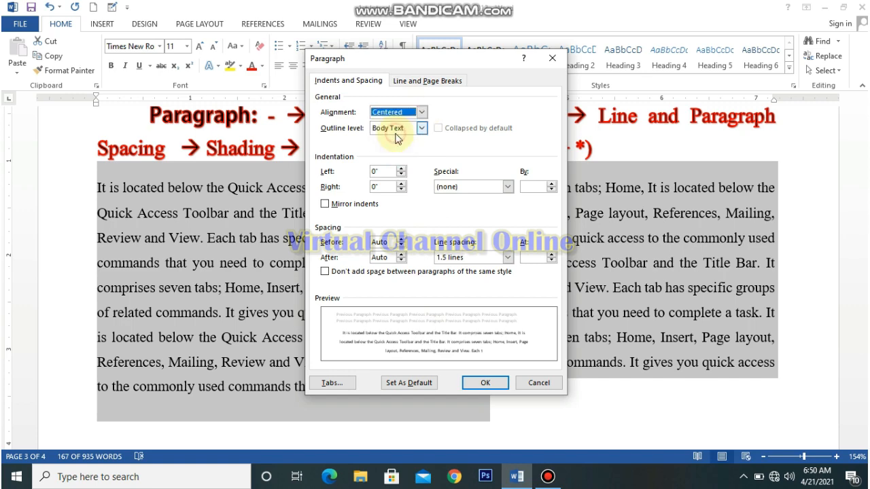
left_click(488, 385)
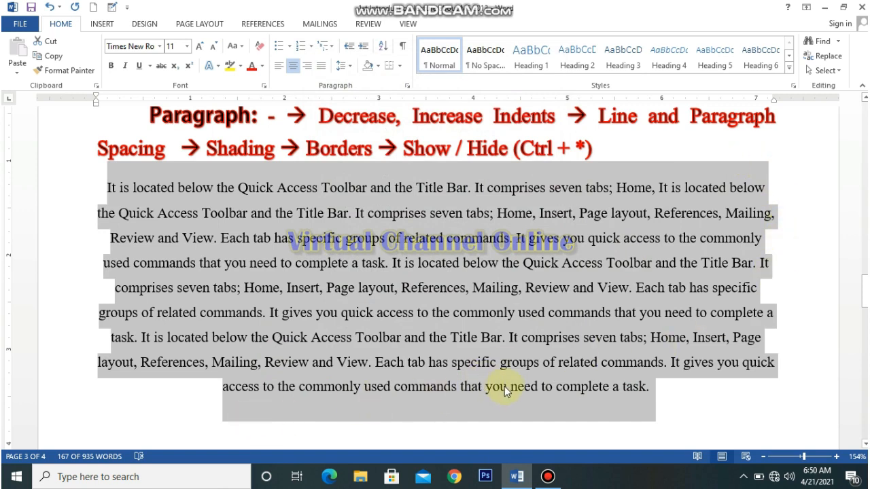
- Reopen the line spacing options, try Left alignment, and apply Justified alignment to the selected paragraph
left_click(351, 68)
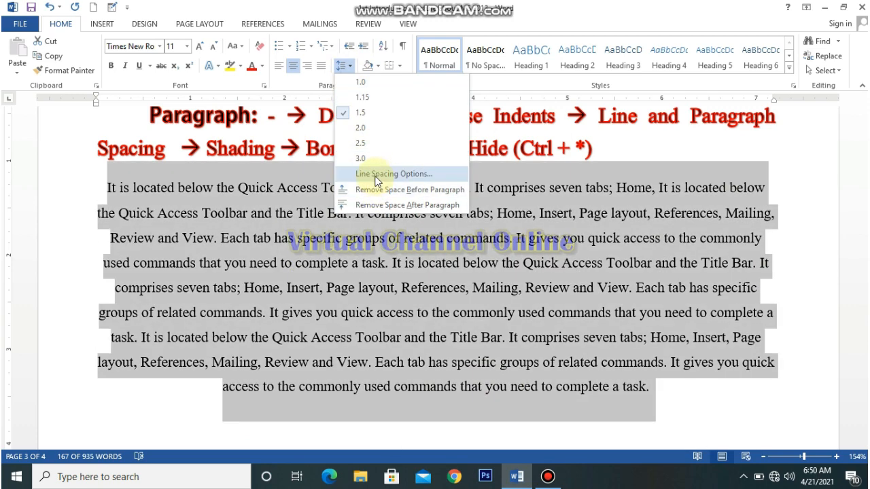
left_click(375, 175)
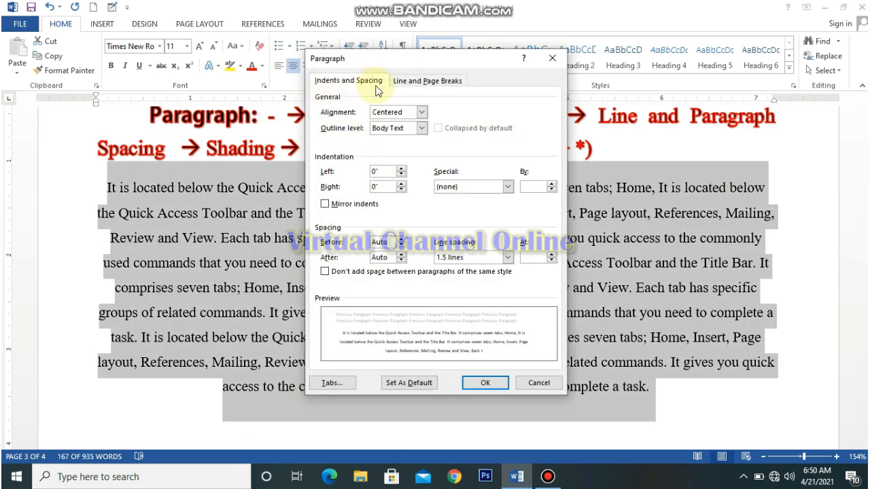
left_click(420, 113)
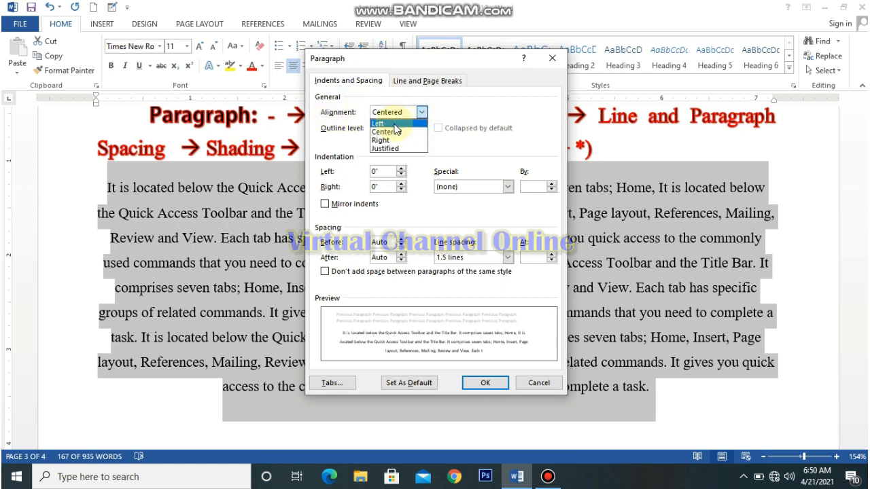
left_click(395, 123)
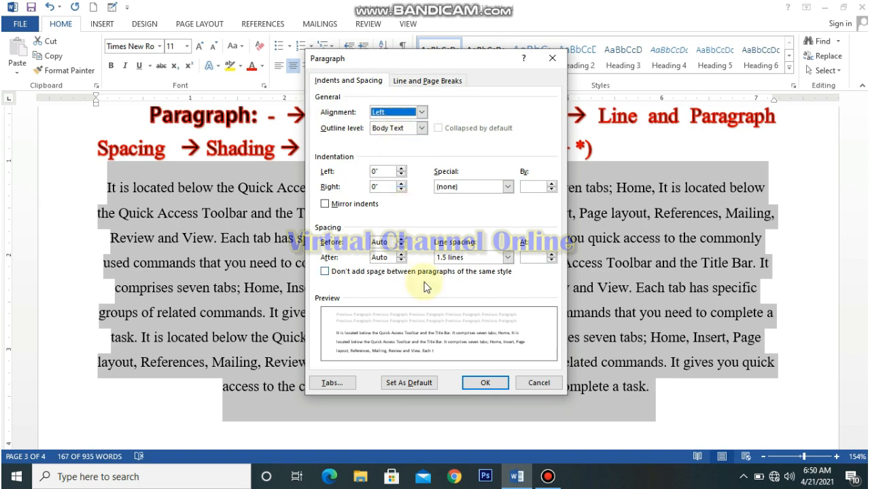
left_click(421, 112)
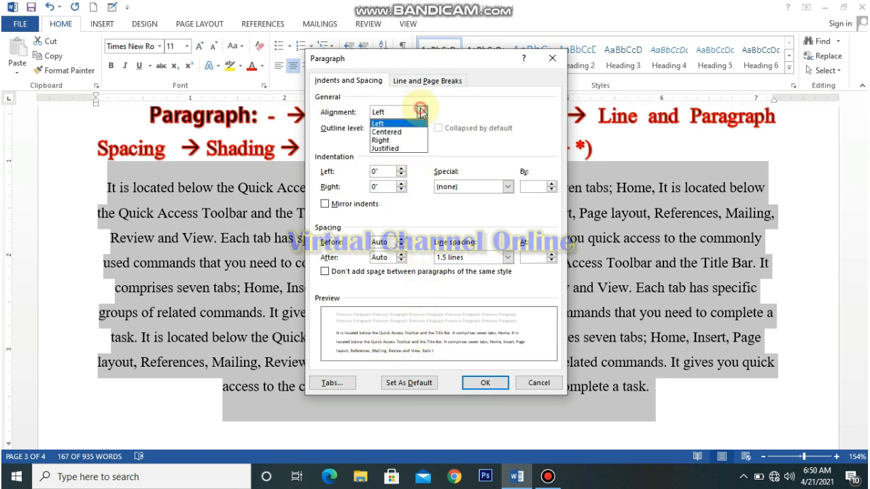
left_click(393, 150)
left_click(485, 384)
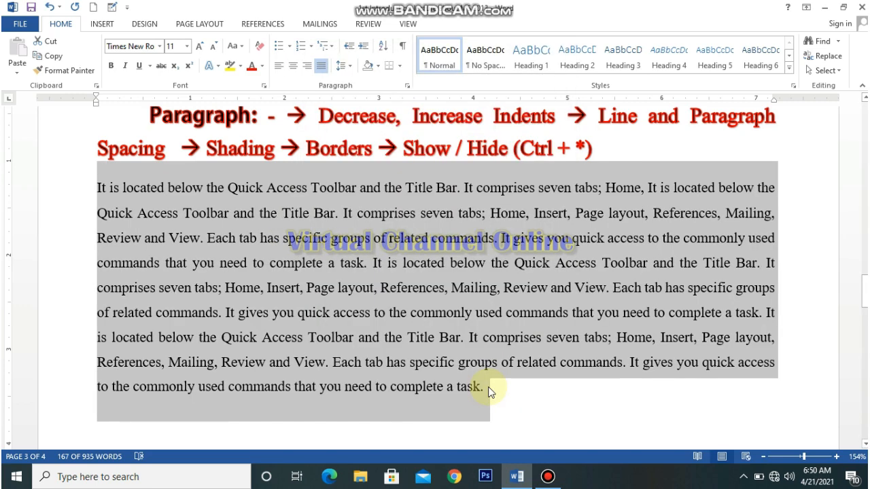
- Open the line spacing options for the selected paragraph, try outline level Level 1, and return it to Body Text
left_click(341, 65)
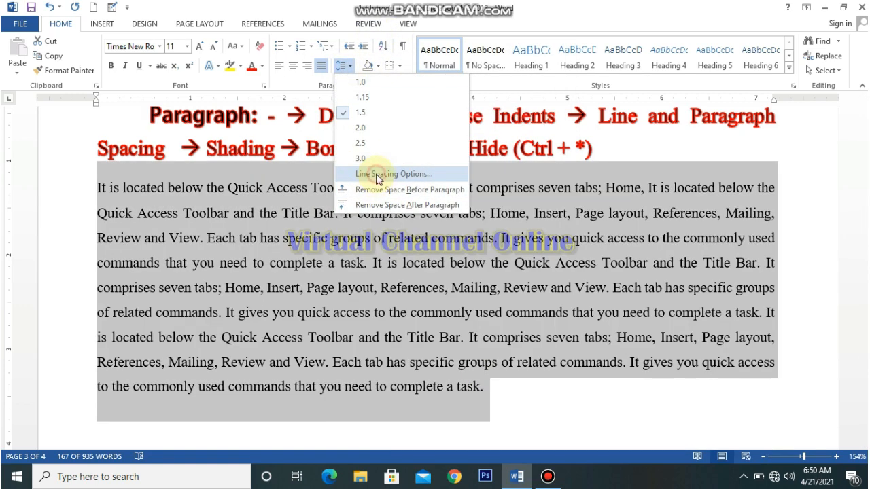
left_click(375, 174)
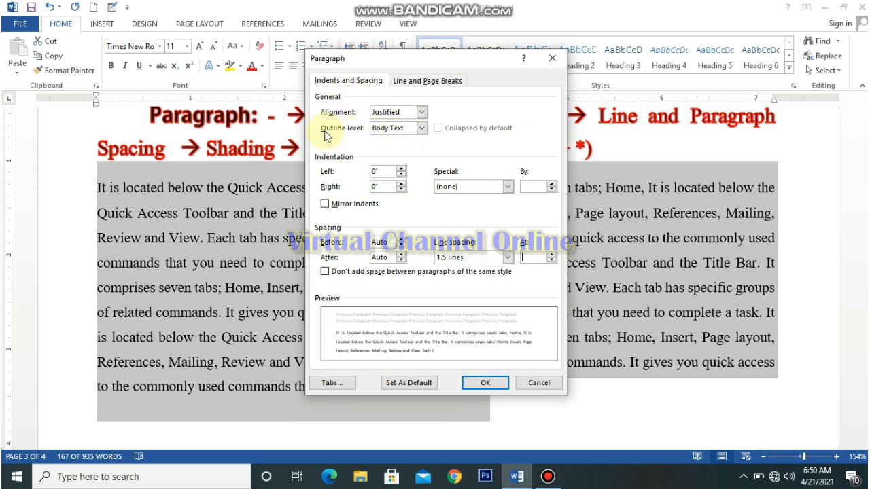
left_click(422, 129)
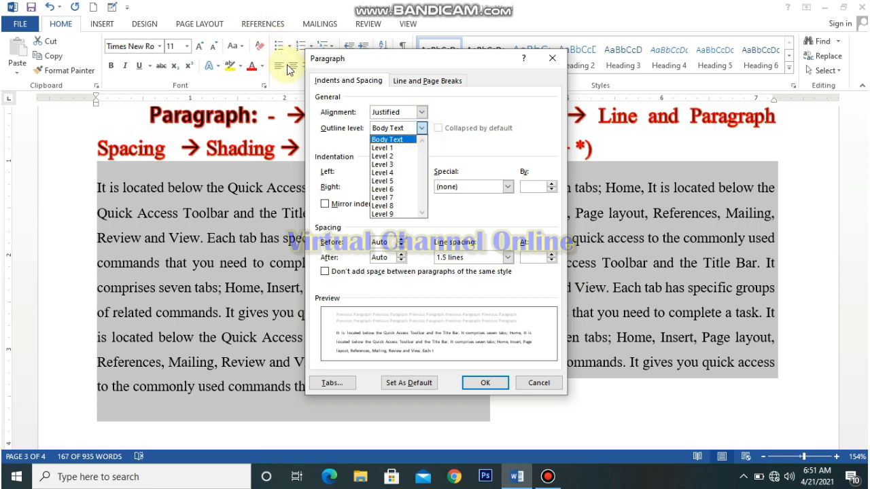
left_click(401, 153)
left_click(413, 129)
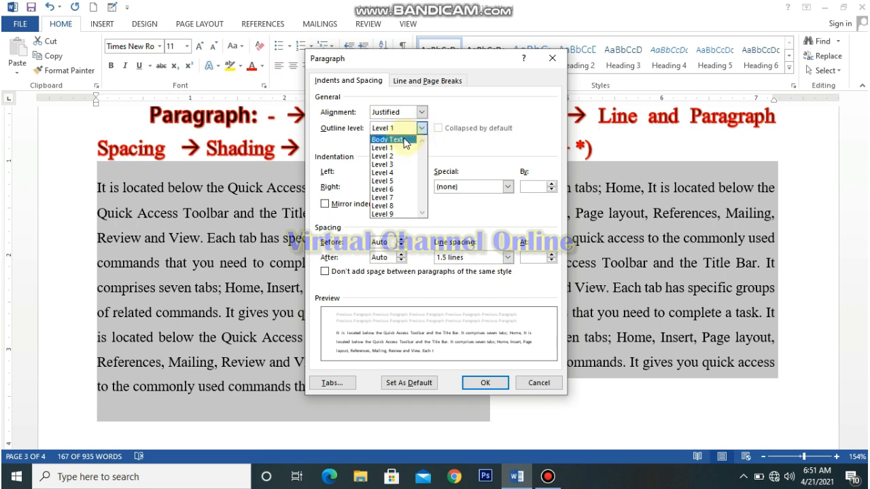
left_click(405, 140)
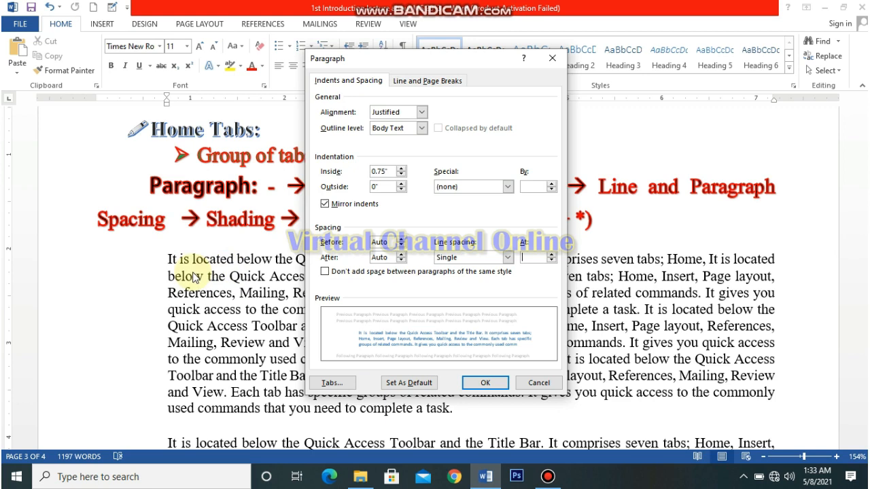
- Turn off Mirror indents in the paragraph settings and close them without applying
left_click(325, 205)
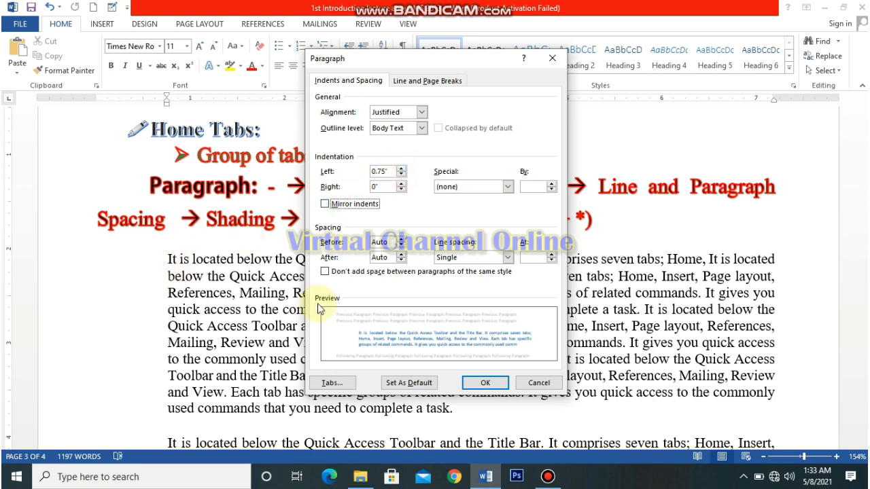
left_click(537, 383)
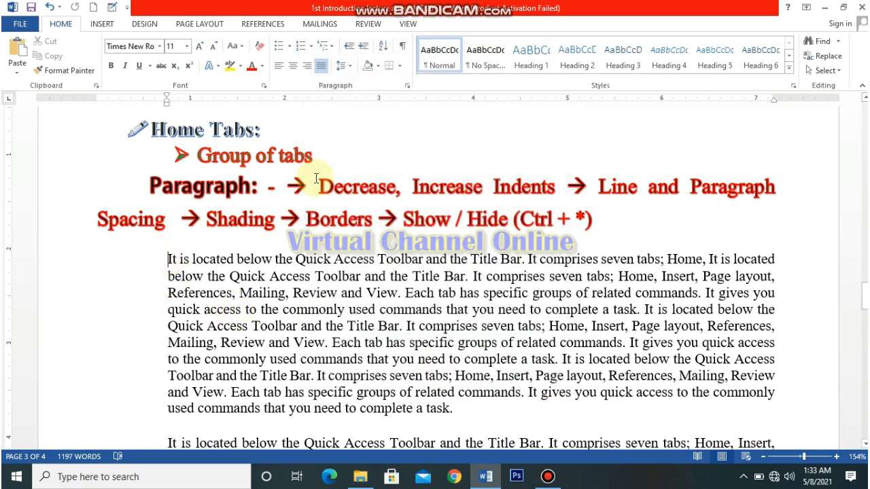
- Set the first body paragraph's left indentation to 1.4" through the line spacing options and apply it
left_click(342, 65)
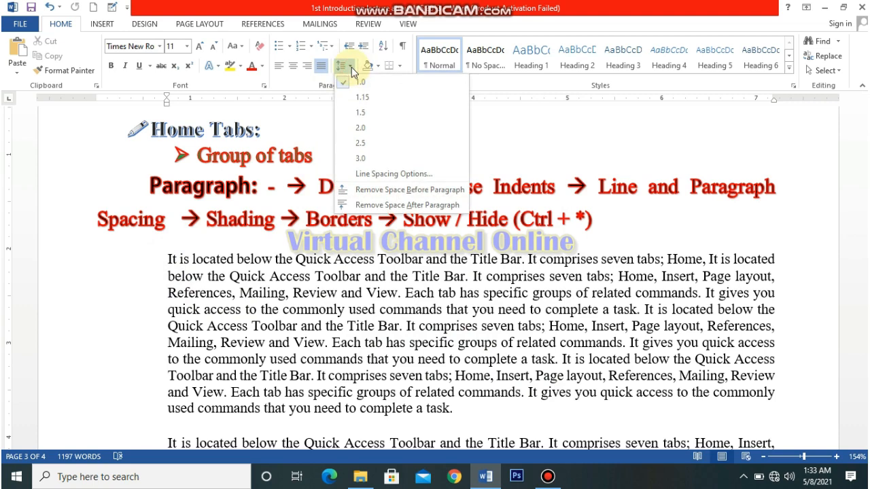
left_click(392, 174)
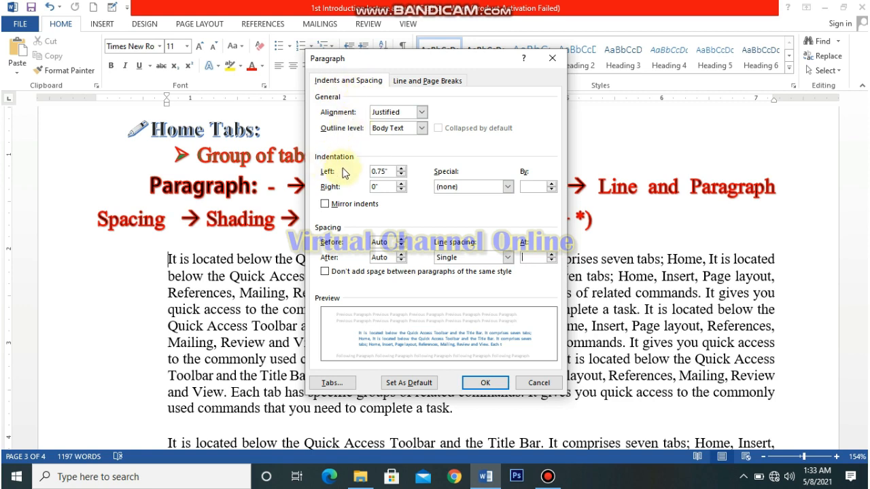
left_click(402, 168)
left_click(402, 169)
left_click(401, 168)
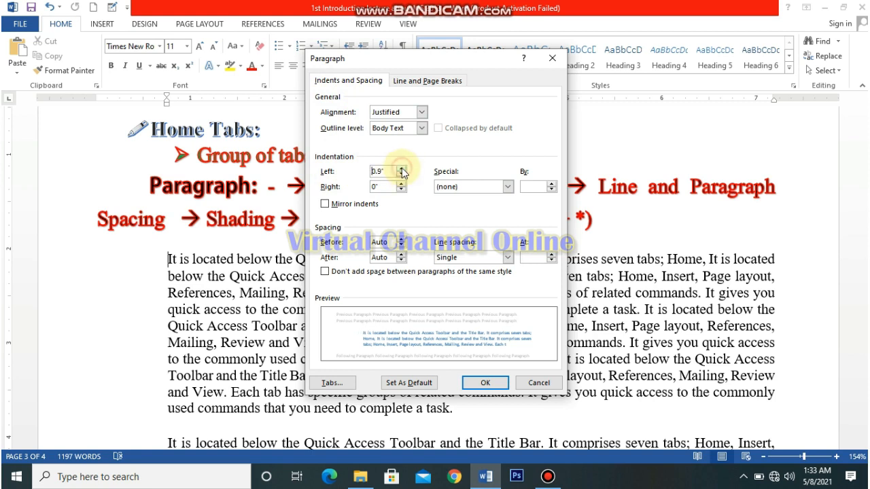
left_click(402, 168)
left_click(402, 168)
left_click(402, 168)
left_click(402, 169)
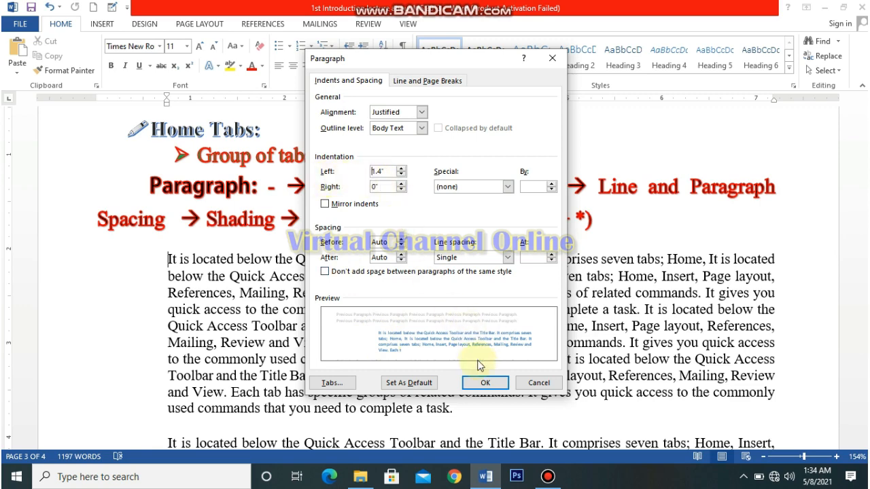
left_click(485, 384)
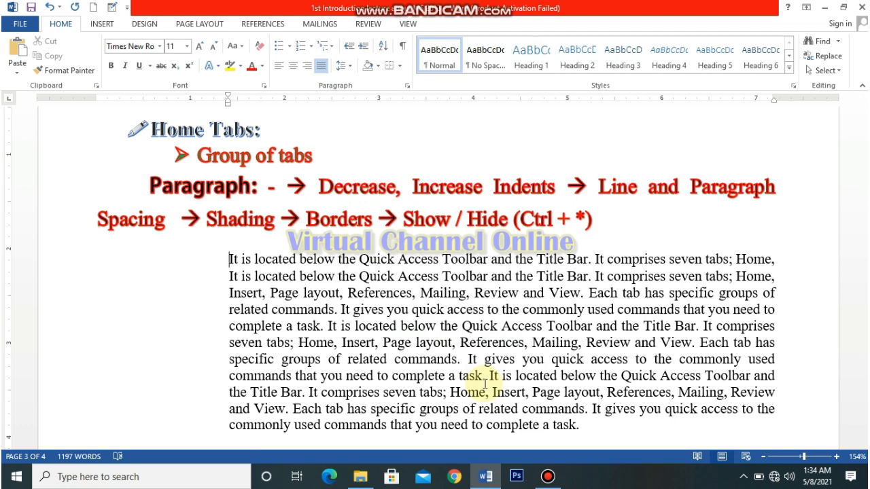
- Reopen the line spacing options, set the first body paragraph's right indentation to 1.5", and apply it
left_click(347, 67)
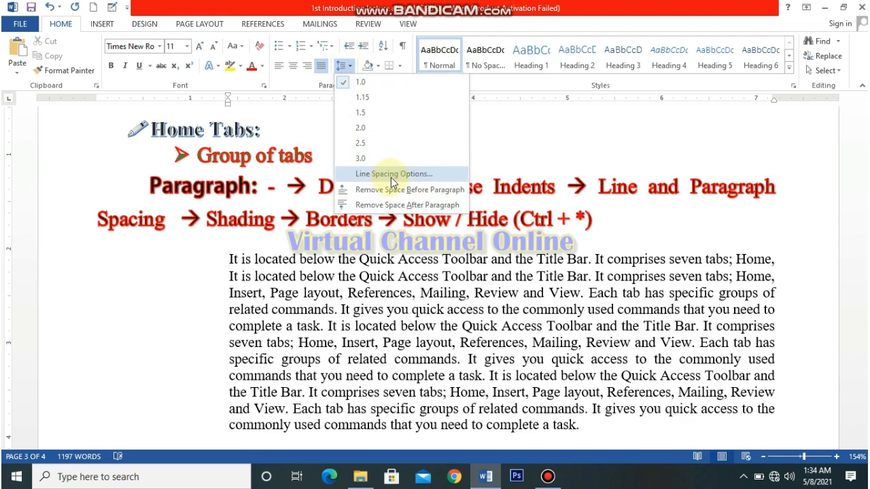
left_click(389, 179)
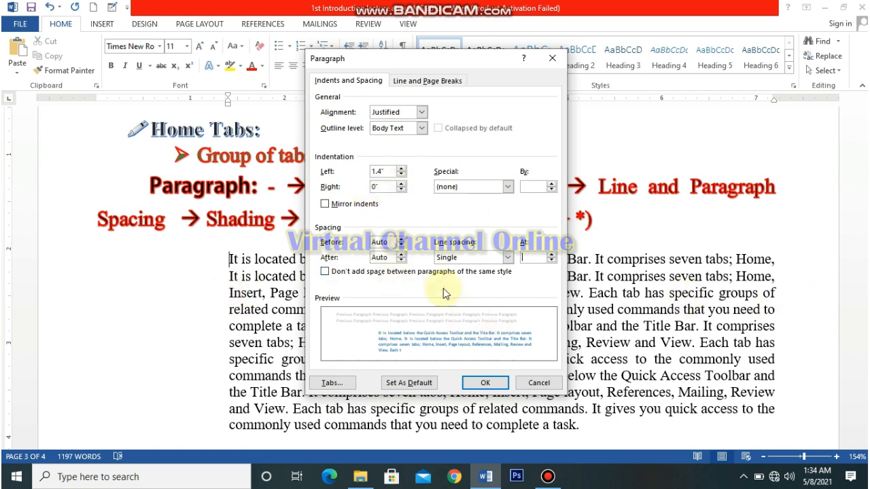
left_click(401, 183)
left_click(401, 183)
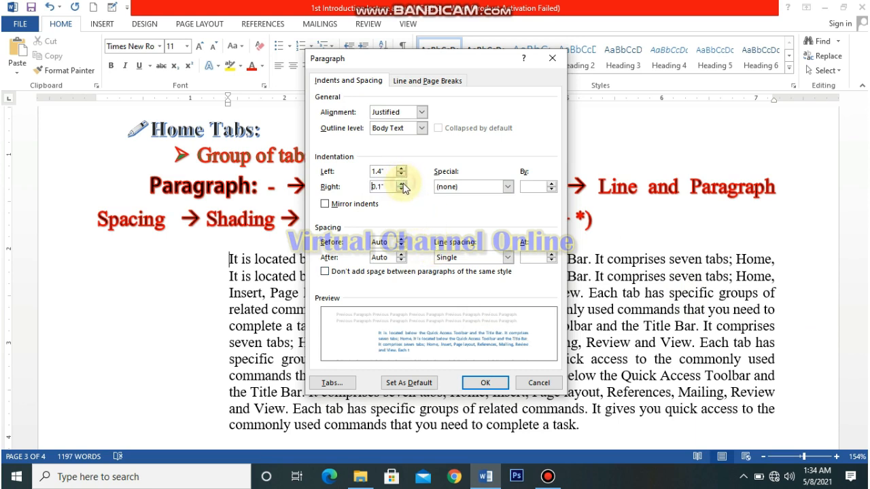
left_click(401, 184)
left_click(401, 183)
left_click(401, 184)
left_click(401, 183)
left_click(401, 184)
left_click(401, 183)
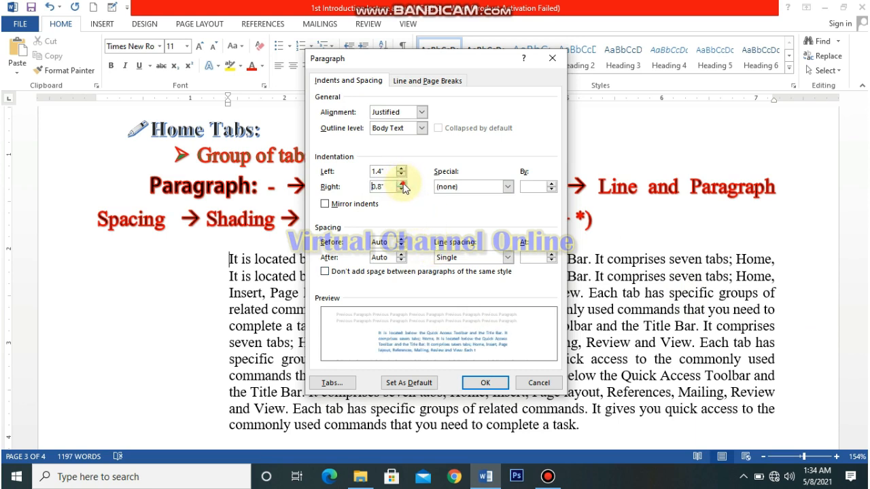
left_click(401, 183)
left_click(401, 184)
left_click(401, 183)
left_click(401, 183)
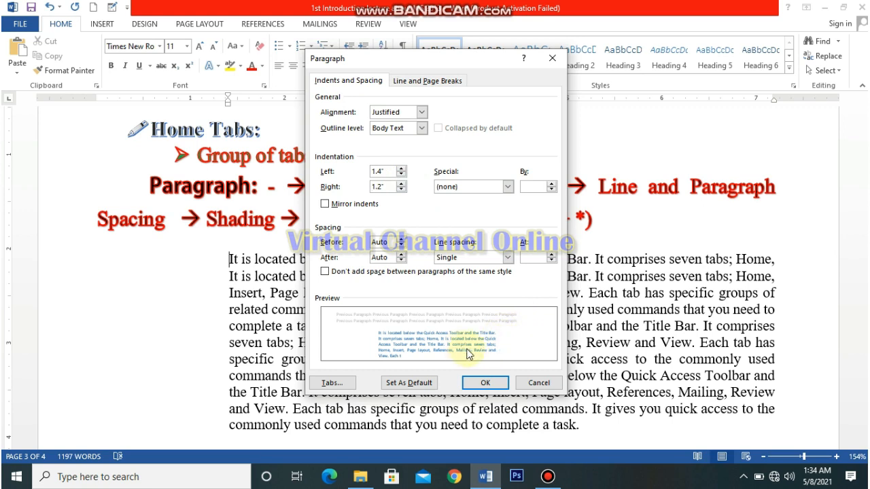
left_click(401, 183)
left_click(401, 185)
left_click(401, 185)
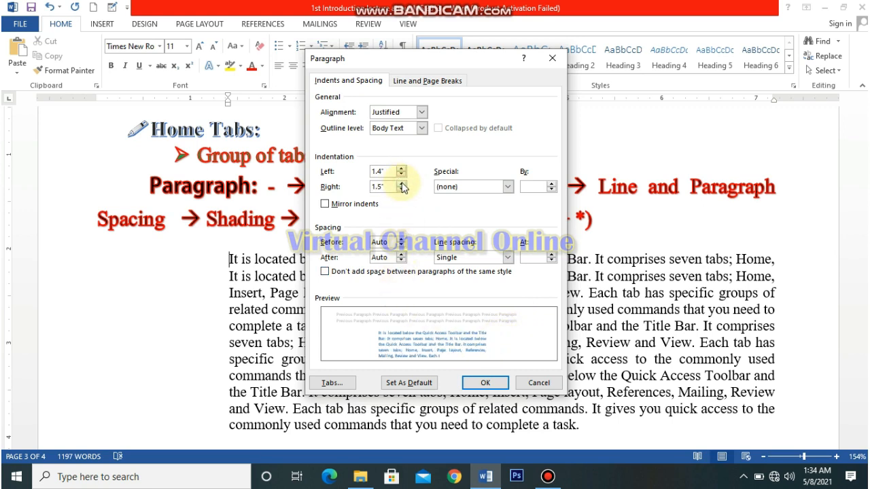
left_click(480, 384)
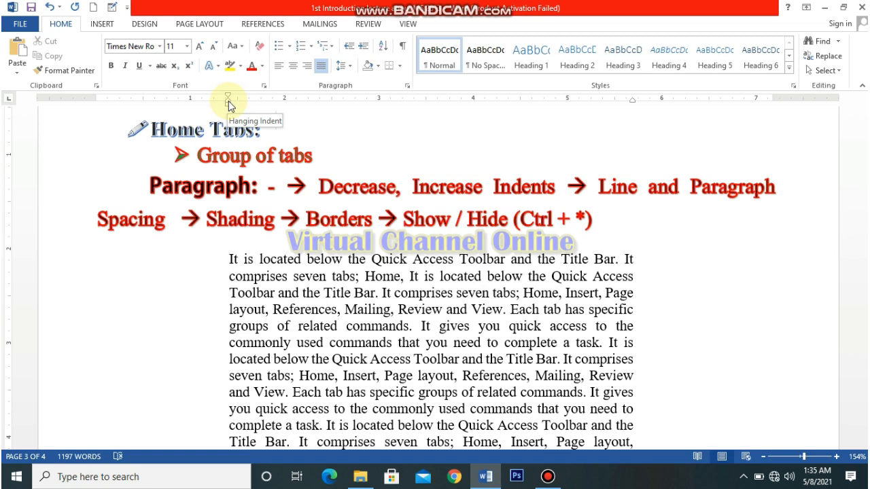
- Open the line spacing options again and raise the paragraph's left indentation to 2.2"
left_click(344, 65)
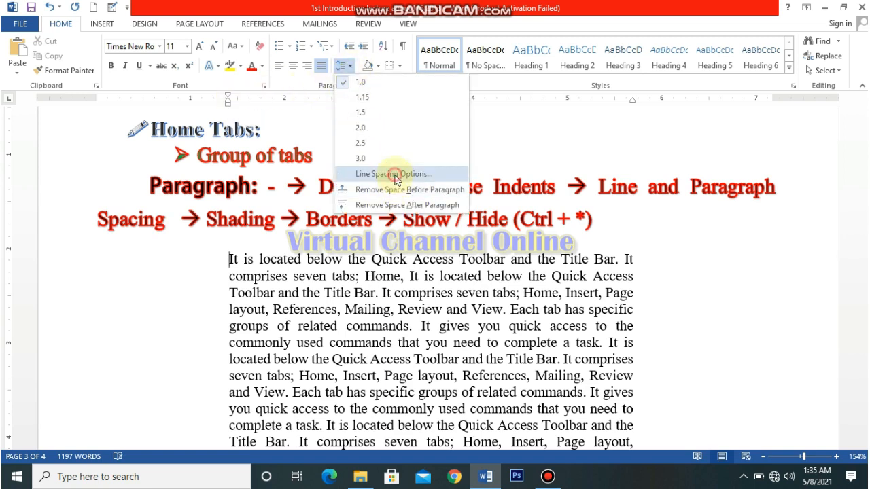
left_click(394, 174)
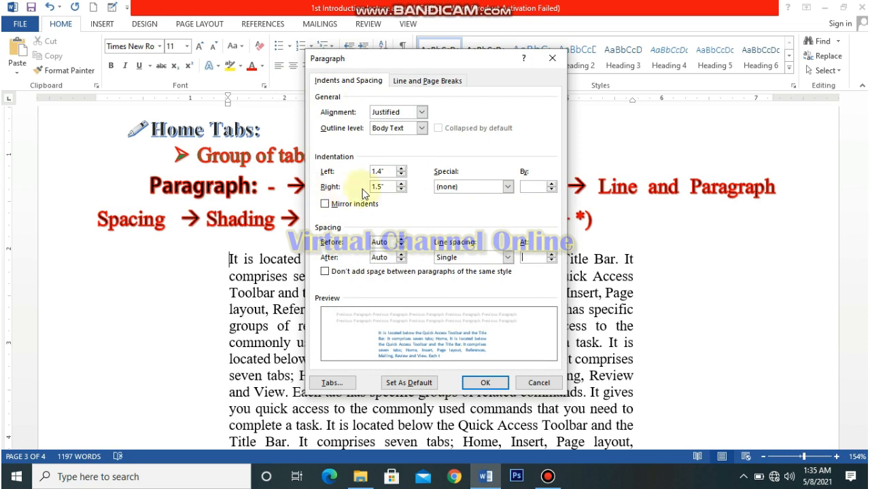
left_click(401, 169)
left_click(401, 168)
left_click(402, 168)
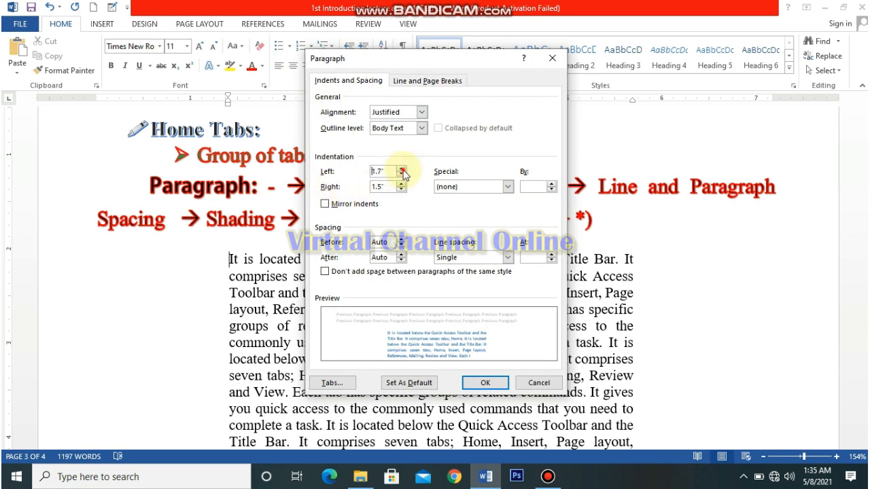
left_click(402, 169)
left_click(402, 168)
left_click(402, 169)
left_click(402, 169)
left_click(402, 170)
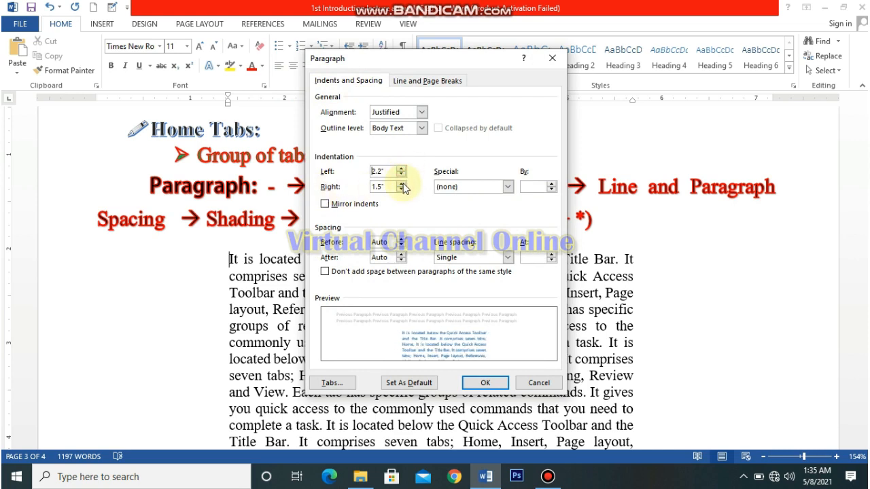
- Reduce the paragraph's right indentation to 0"
left_click(402, 190)
left_click(402, 190)
left_click(402, 190)
left_click(402, 190)
left_click(401, 189)
left_click(401, 190)
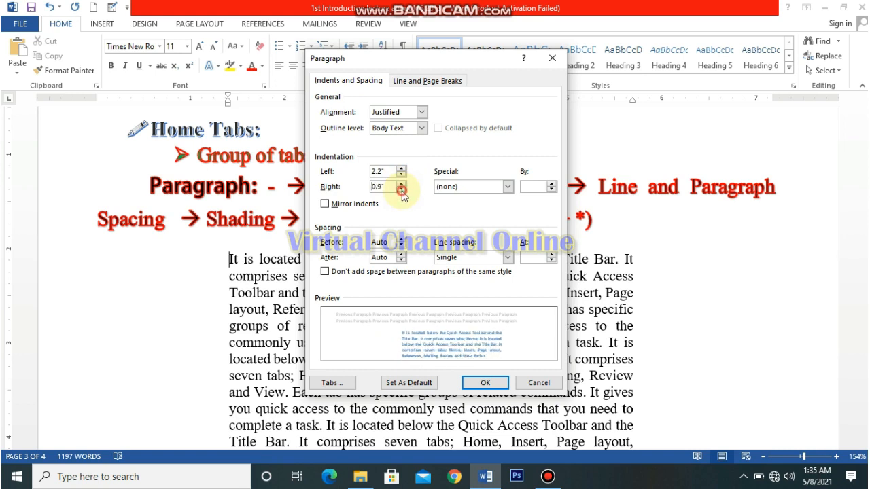
left_click(401, 189)
left_click(402, 189)
left_click(402, 190)
left_click(401, 189)
left_click(401, 189)
left_click(402, 190)
left_click(402, 190)
left_click(401, 190)
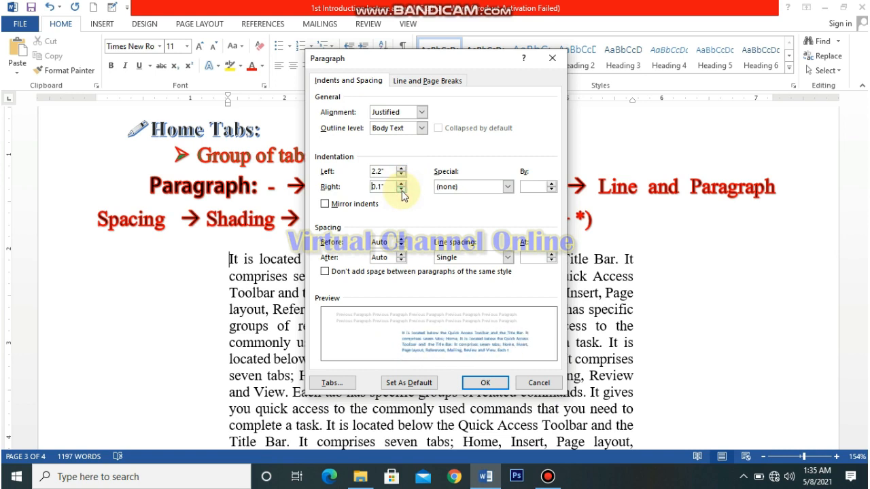
left_click(402, 190)
left_click(402, 190)
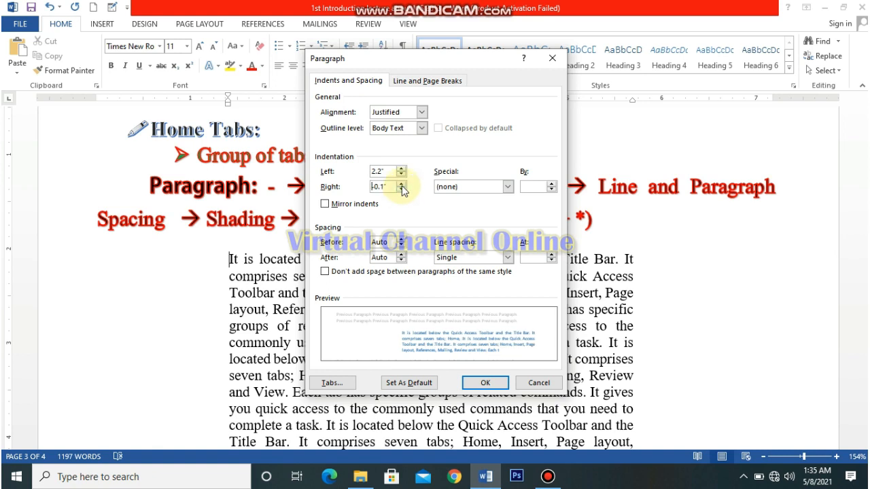
left_click(401, 185)
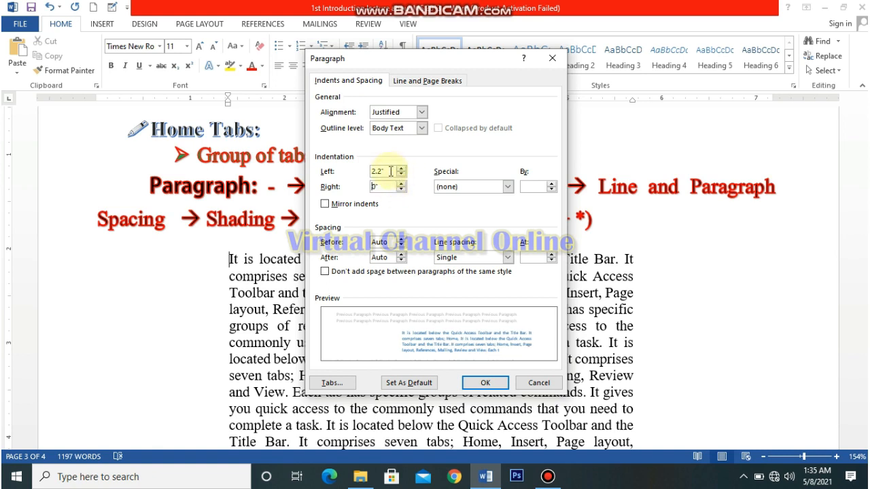
- Set the paragraph's left indentation to 0 and apply the indentation settings
left_click_drag(391, 171, 343, 178)
type("0")
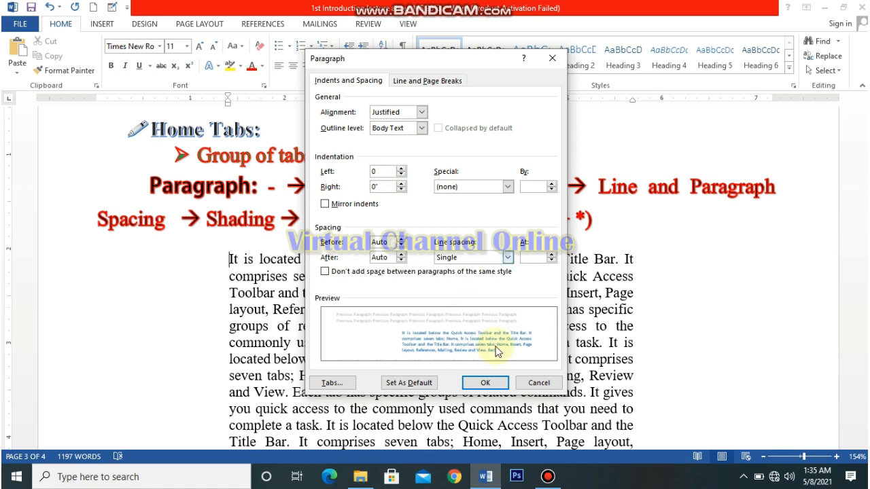
left_click(491, 383)
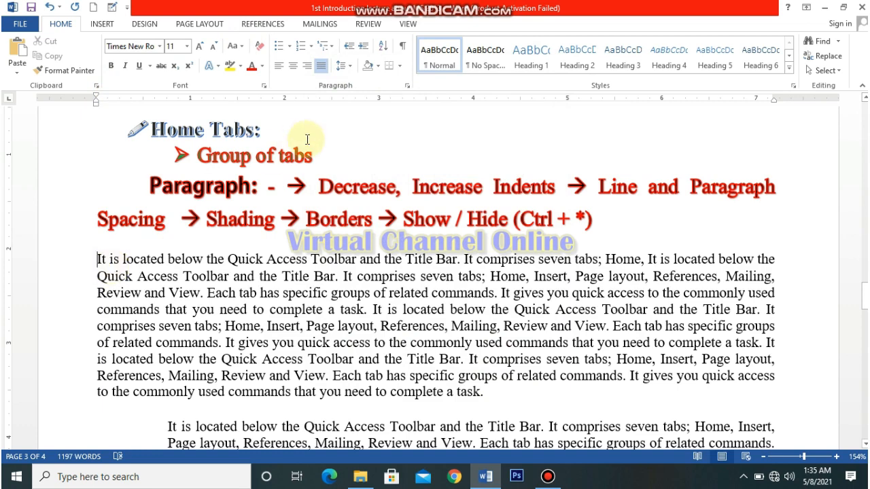
- Give the first body paragraph a First line special indent of 0.5" through the line spacing options and apply it
left_click(349, 67)
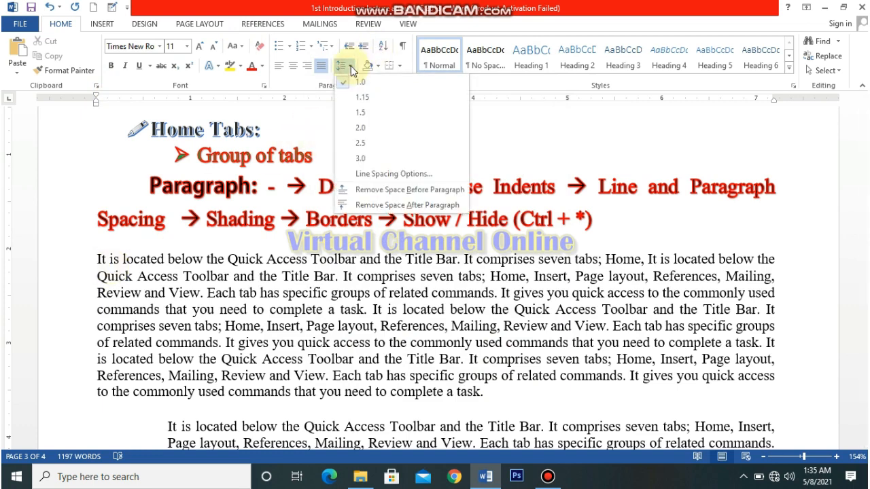
left_click(377, 174)
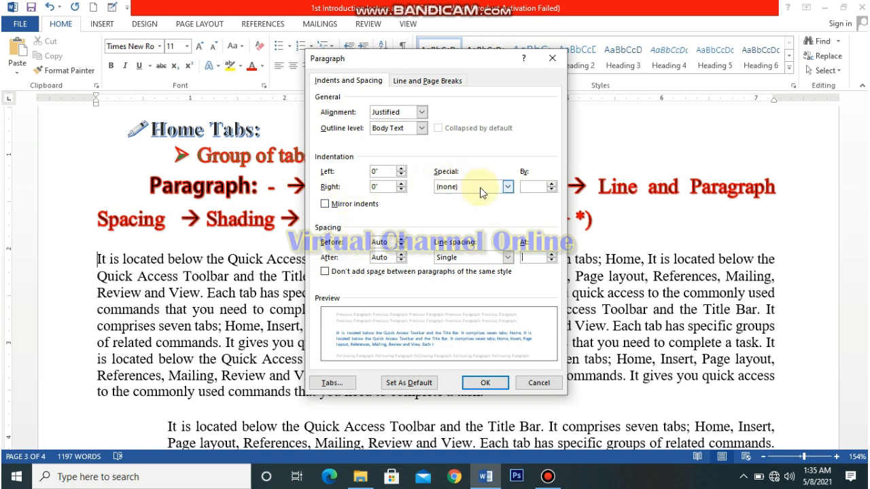
left_click(509, 188)
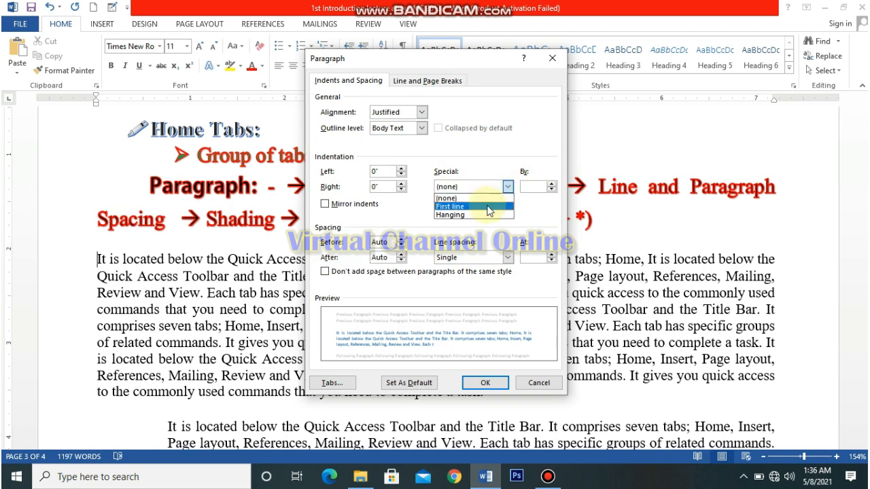
left_click(489, 207)
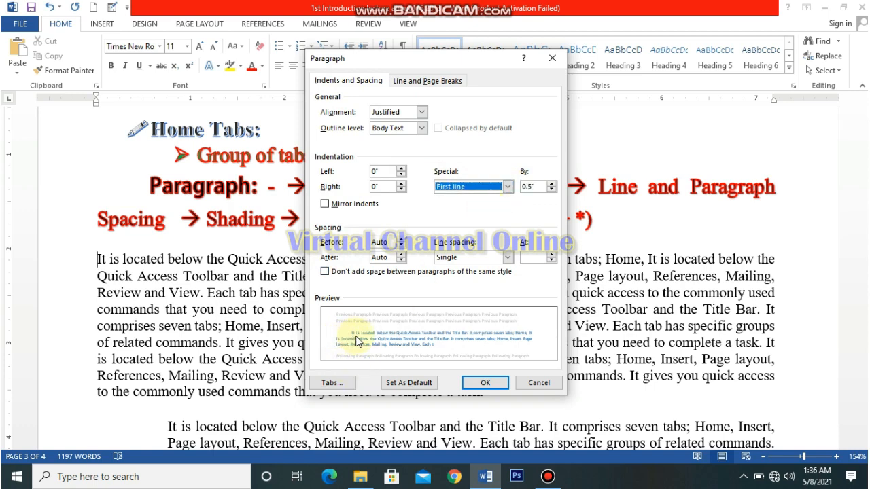
left_click(482, 383)
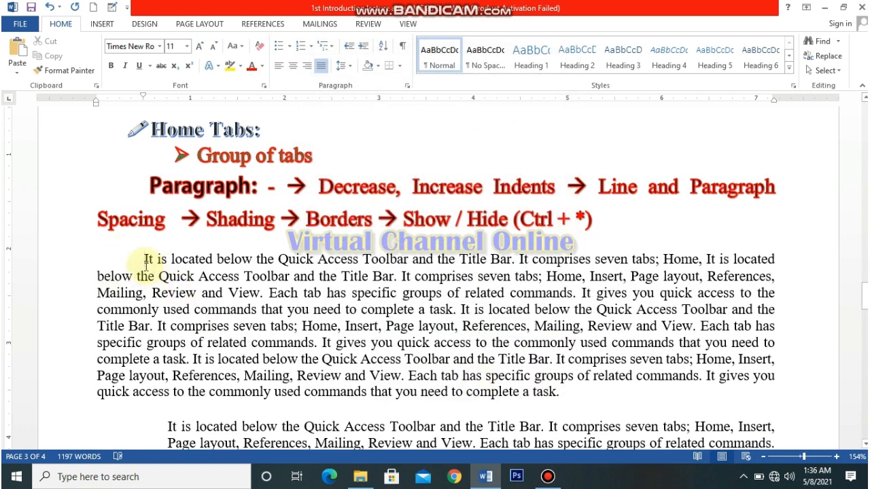
- Change the first body paragraph's special indent to Hanging by 0.5" through the line spacing options and apply it
left_click(350, 66)
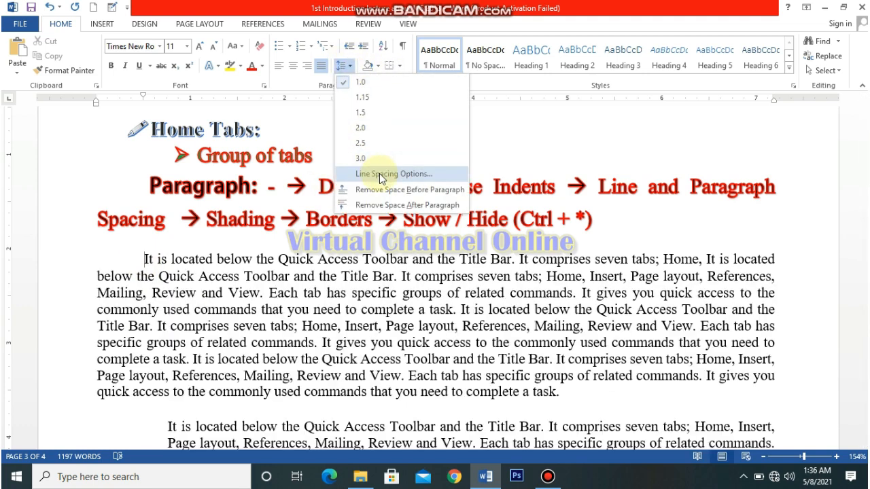
left_click(380, 173)
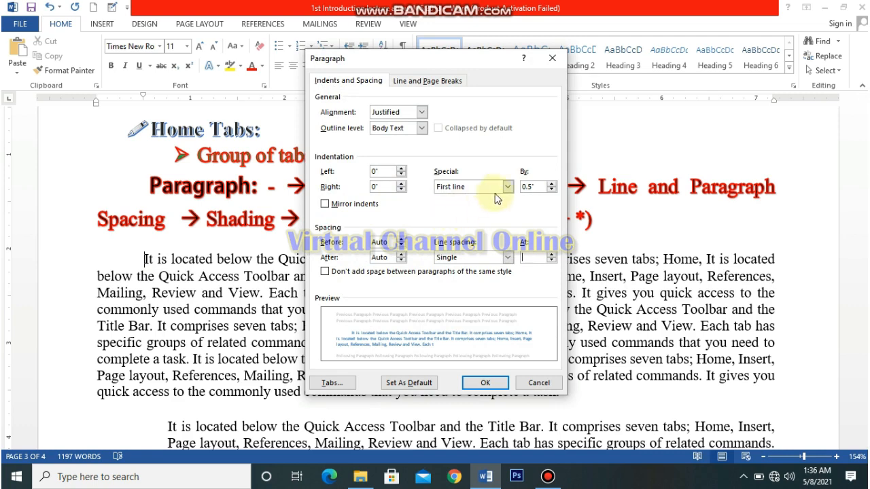
left_click(509, 187)
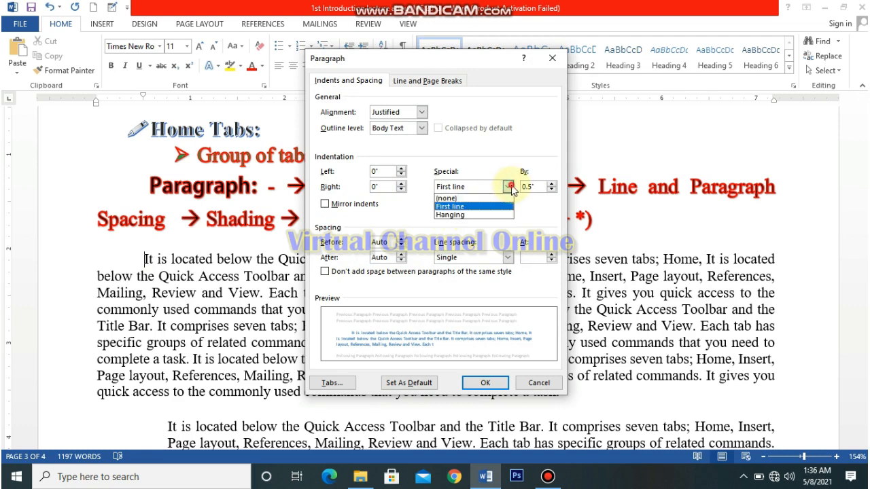
left_click(492, 215)
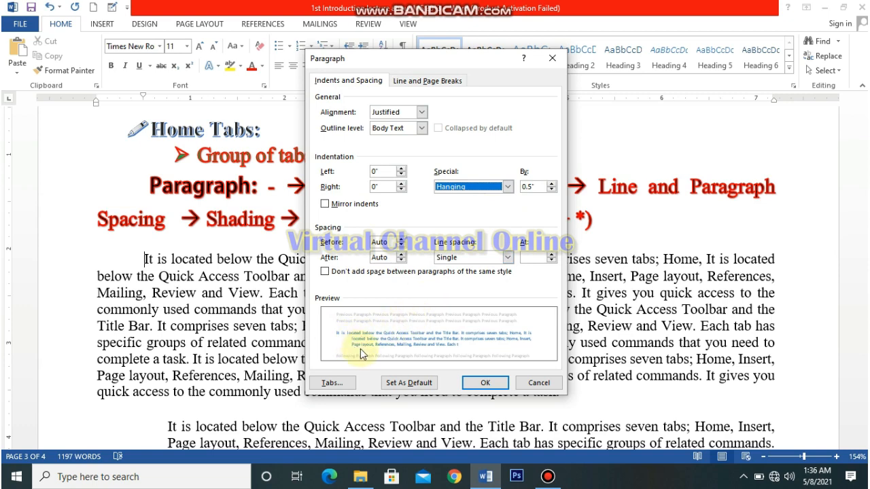
left_click(484, 383)
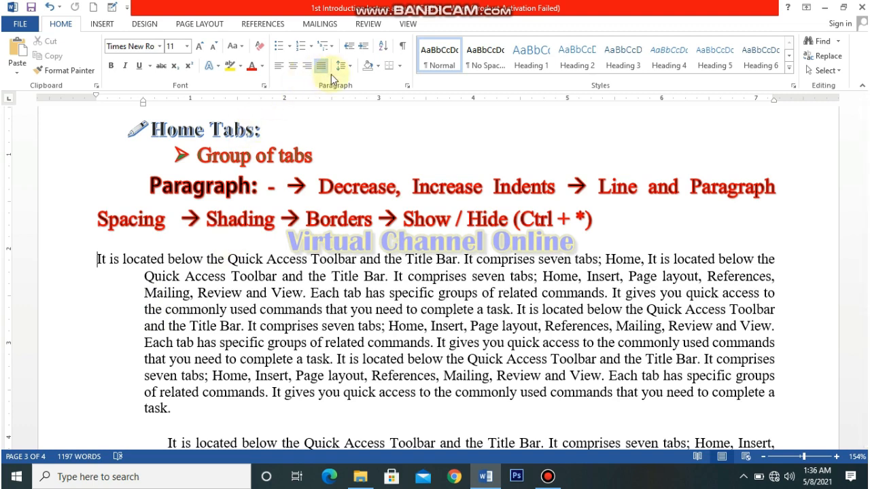
- Reopen the line spacing options and switch the paragraph's special indent to First line
left_click(351, 64)
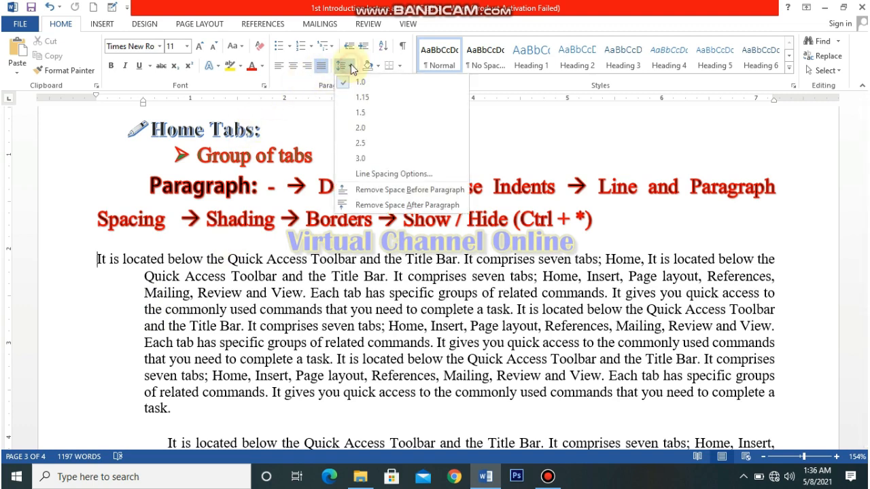
left_click(389, 174)
left_click(508, 187)
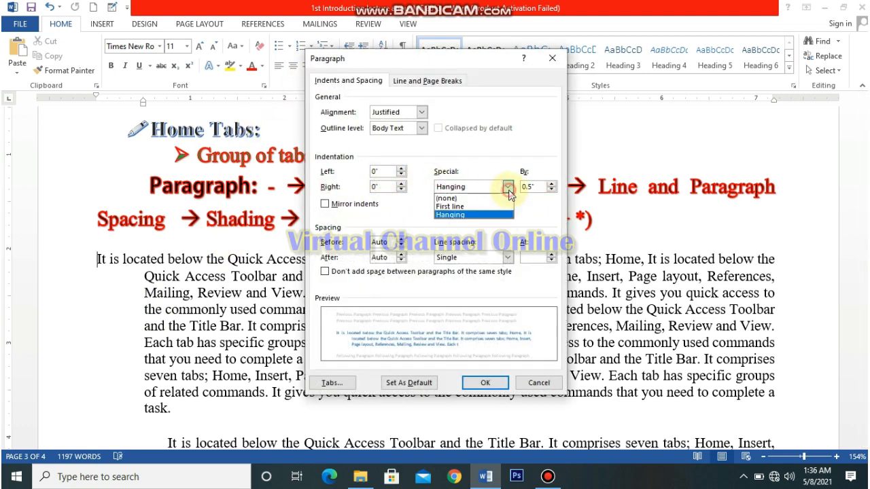
left_click(508, 188)
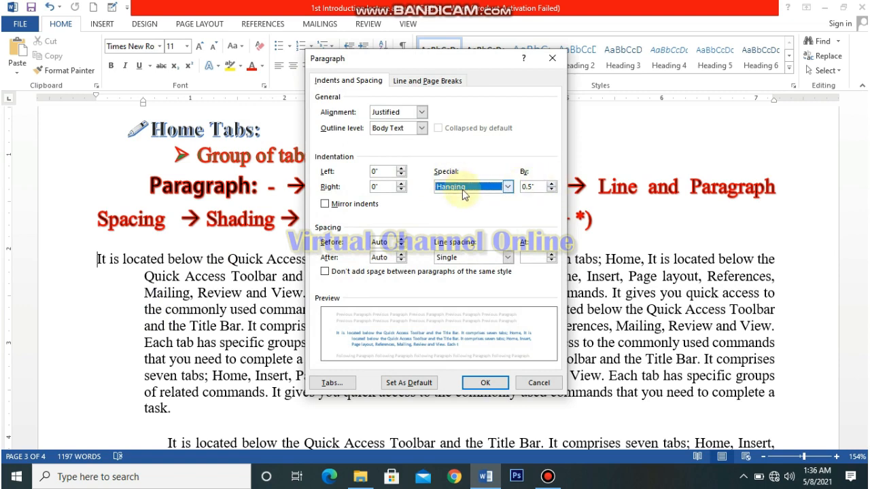
left_click(507, 187)
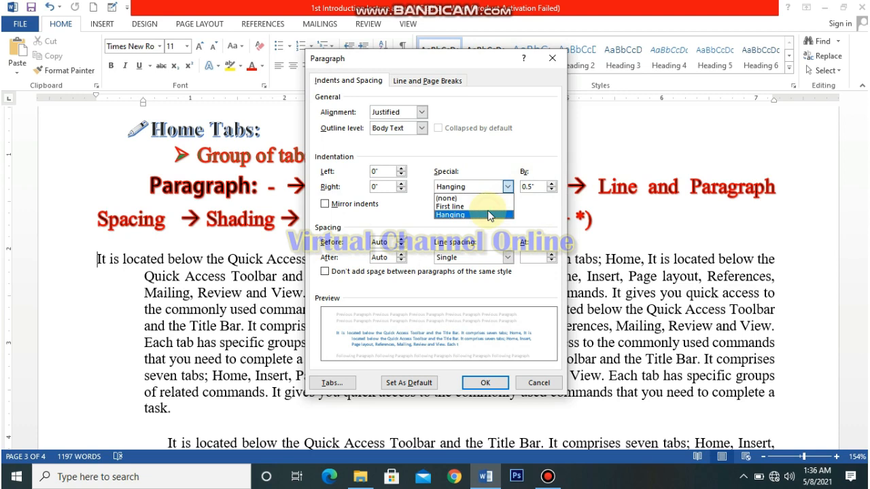
left_click(488, 206)
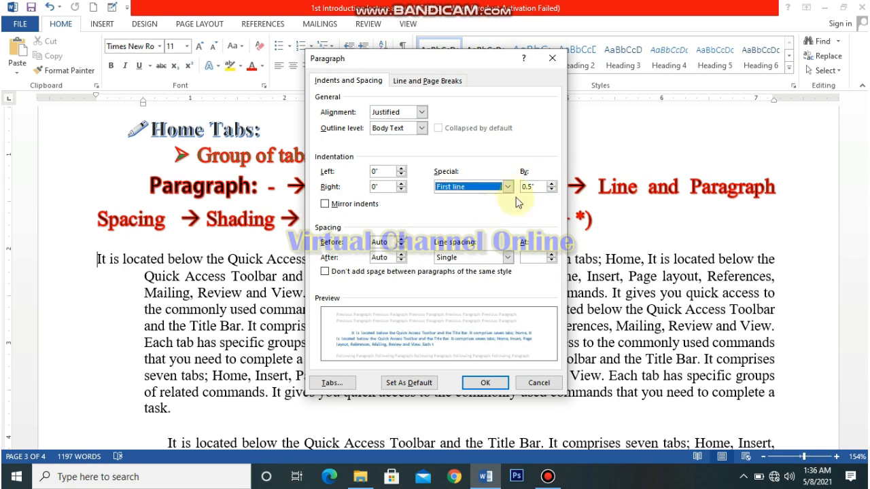
- Set the first-line indent amount to 1" and apply it to the paragraph
left_click(552, 184)
left_click(552, 184)
left_click(552, 184)
left_click(552, 184)
left_click(552, 184)
left_click(552, 183)
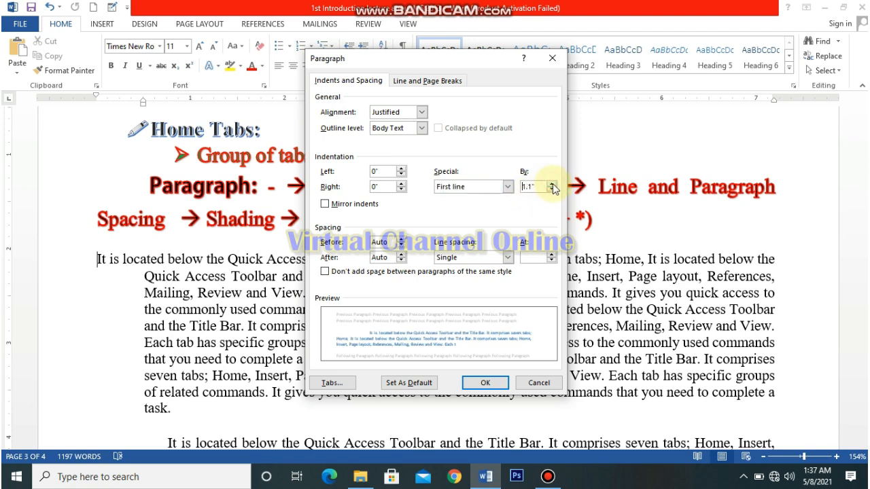
left_click(552, 190)
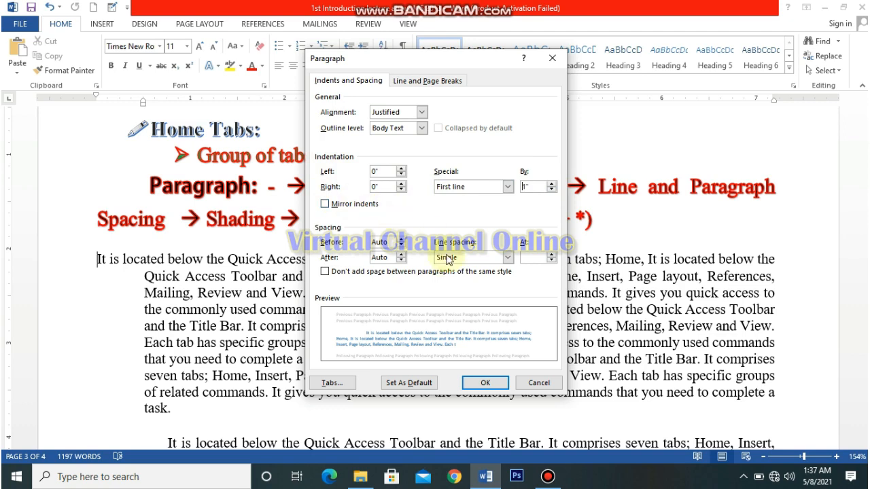
left_click(485, 383)
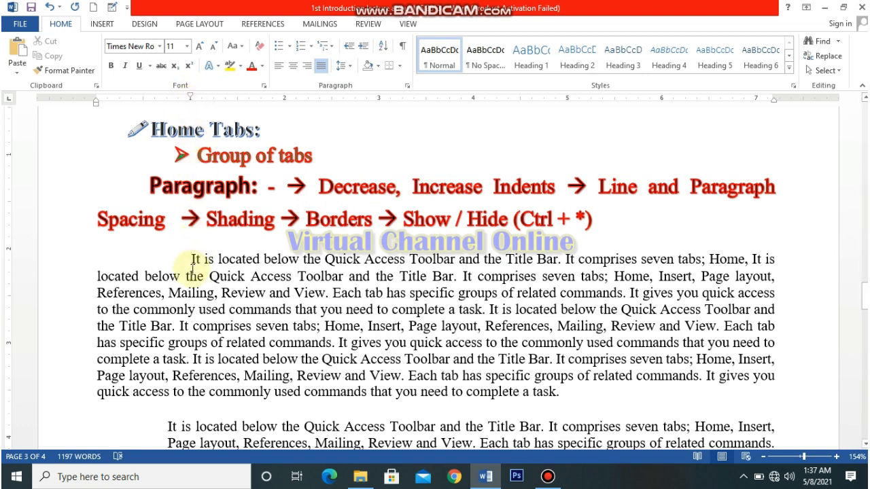
- Turn on mirror indents for the paragraph in the line spacing options and raise the inside indentation to 1.4"
left_click(350, 67)
left_click(390, 174)
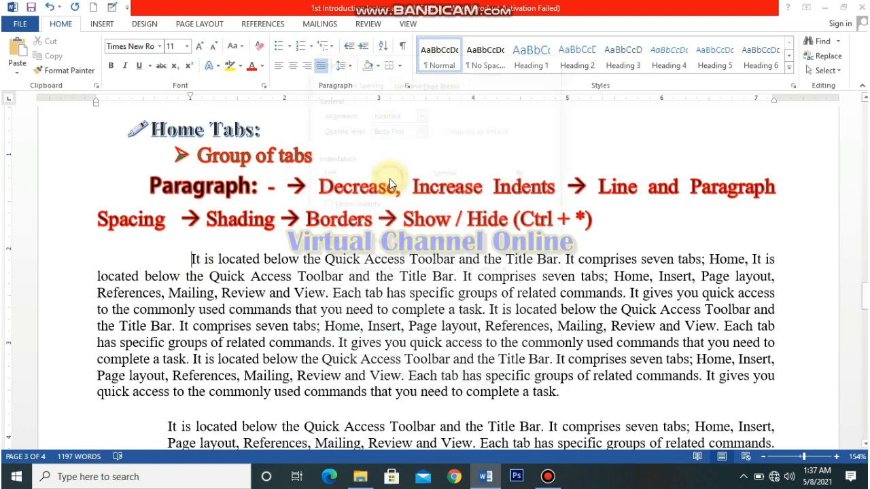
left_click(325, 205)
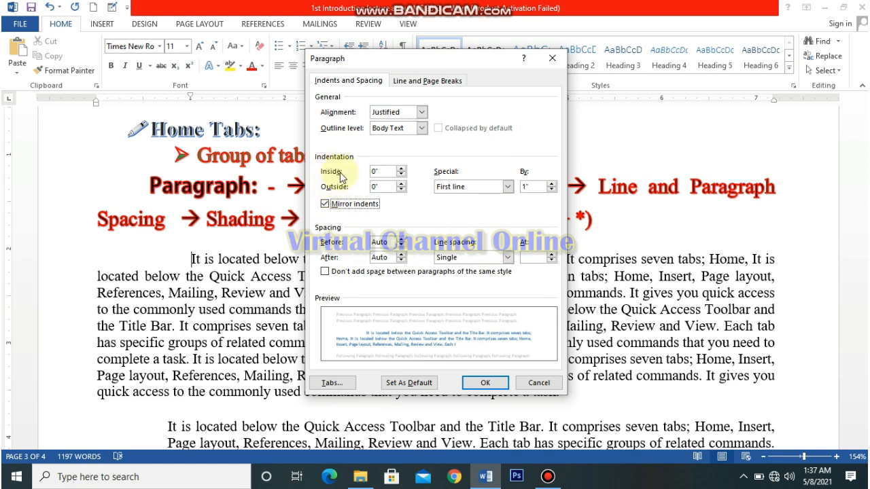
left_click(401, 169)
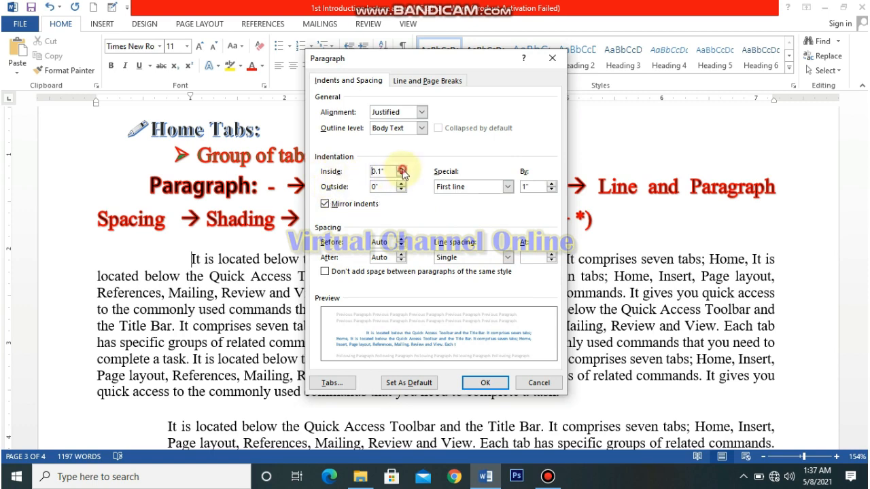
left_click(401, 169)
left_click(401, 169)
left_click(401, 170)
left_click(401, 169)
left_click(401, 169)
left_click(401, 169)
left_click(401, 169)
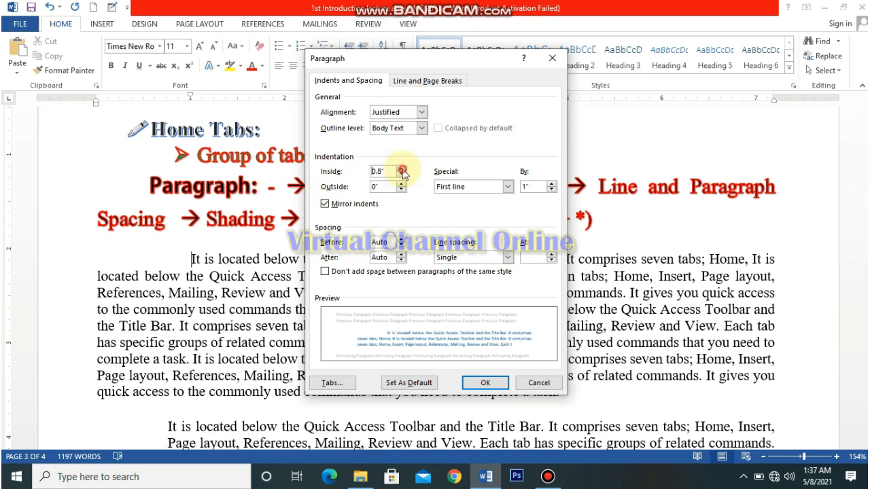
left_click(401, 170)
left_click(401, 169)
left_click(401, 169)
left_click(401, 169)
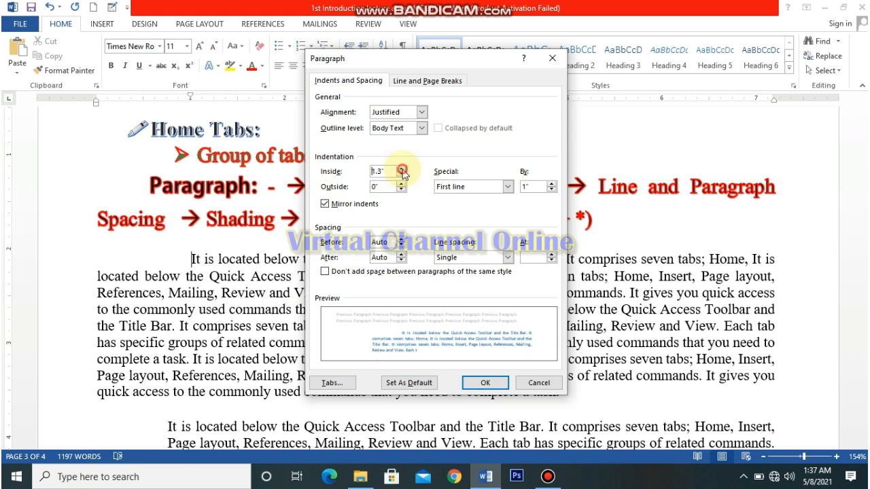
left_click(401, 170)
left_click(401, 170)
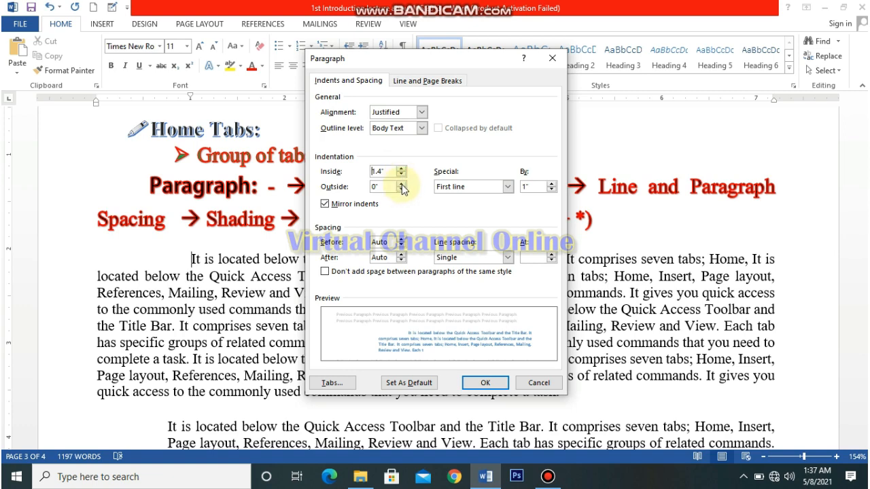
- Raise the paragraph's outside indentation to 2.2"
left_click(401, 184)
left_click(401, 183)
left_click(401, 183)
left_click(401, 183)
left_click(401, 183)
left_click(401, 184)
left_click(401, 184)
left_click(401, 183)
left_click(401, 183)
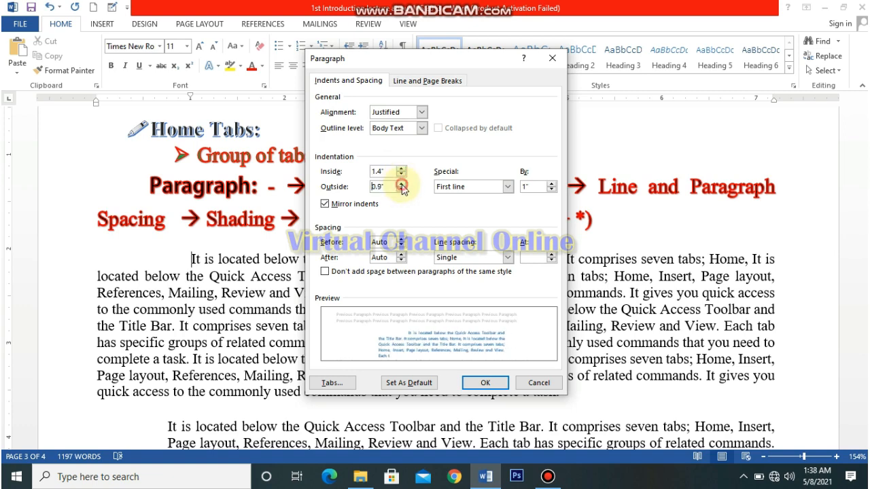
left_click(401, 183)
left_click(401, 184)
left_click(401, 183)
left_click(401, 184)
left_click(401, 184)
left_click(401, 183)
left_click(401, 184)
left_click(401, 184)
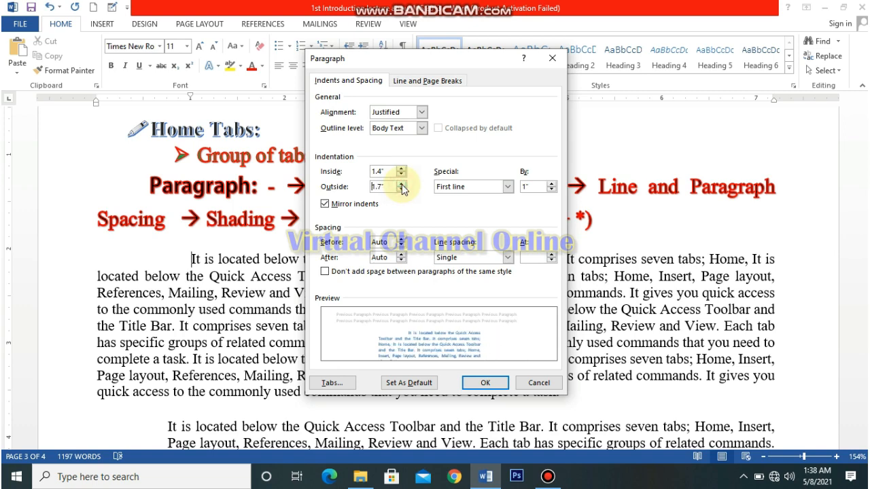
left_click(401, 184)
left_click(401, 183)
left_click(401, 184)
left_click(401, 184)
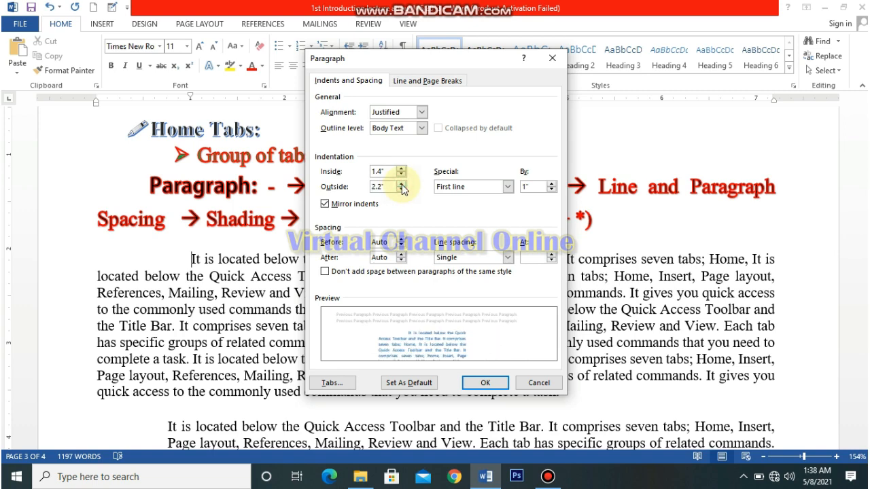
- Reset both the outside and inside indentation to 0
left_click_drag(390, 187, 346, 193)
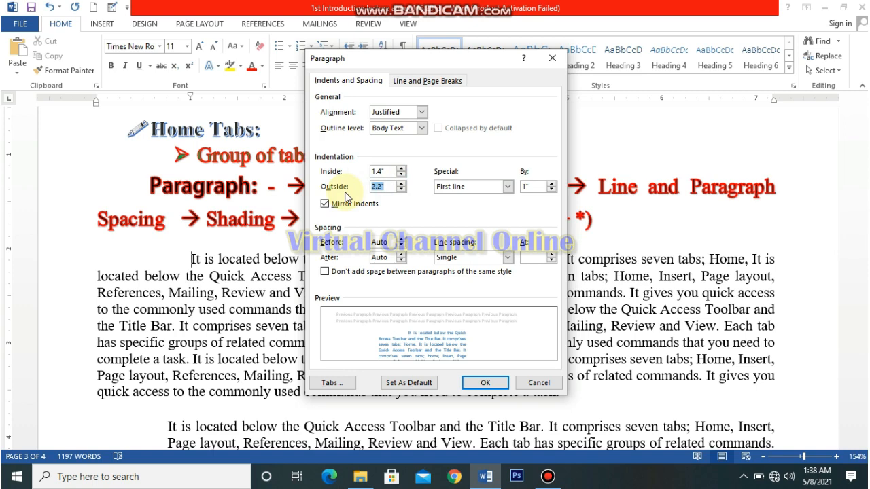
type("0")
left_click_drag(389, 170, 335, 176)
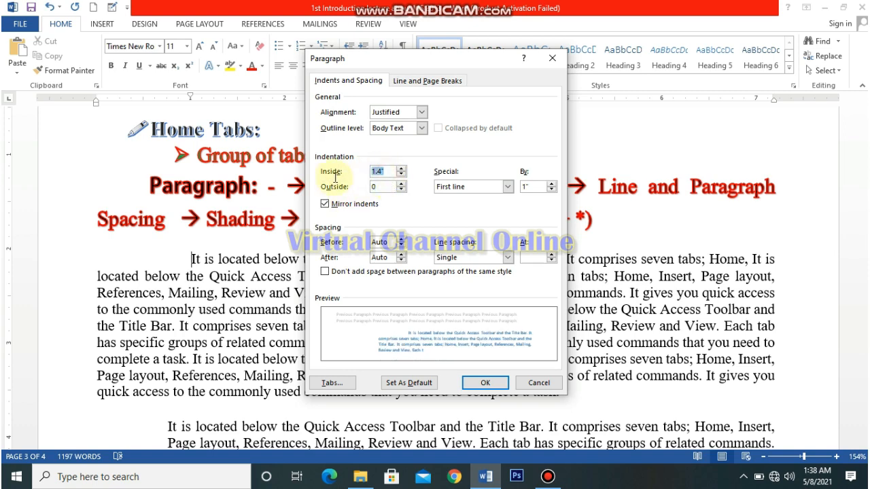
type("0")
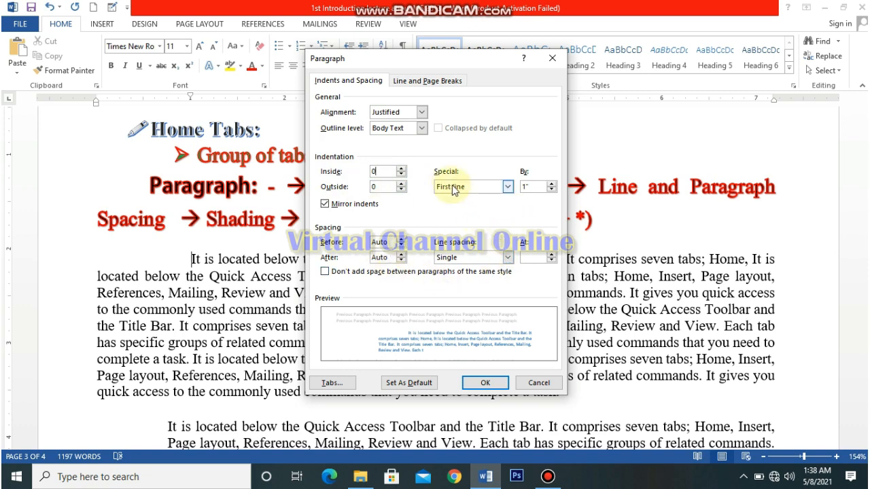
- Preview a Hanging special indent with mirror indents on, and discard the paragraph setting changes
left_click(507, 187)
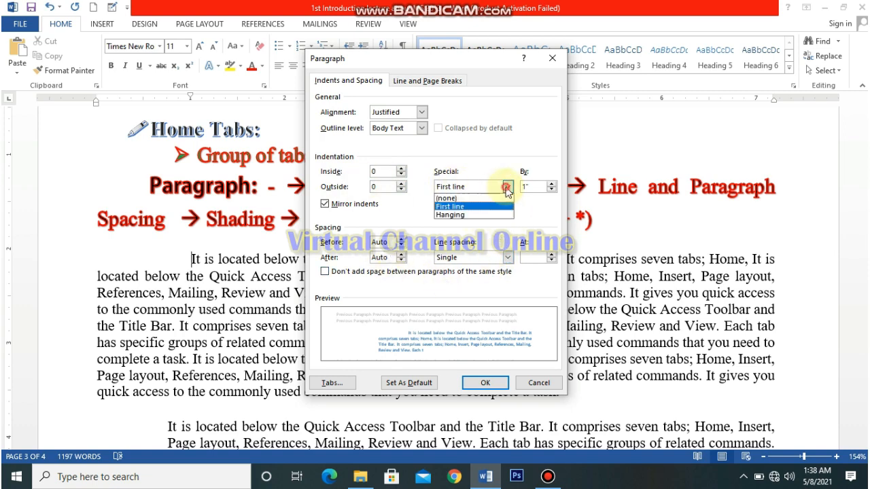
left_click(469, 214)
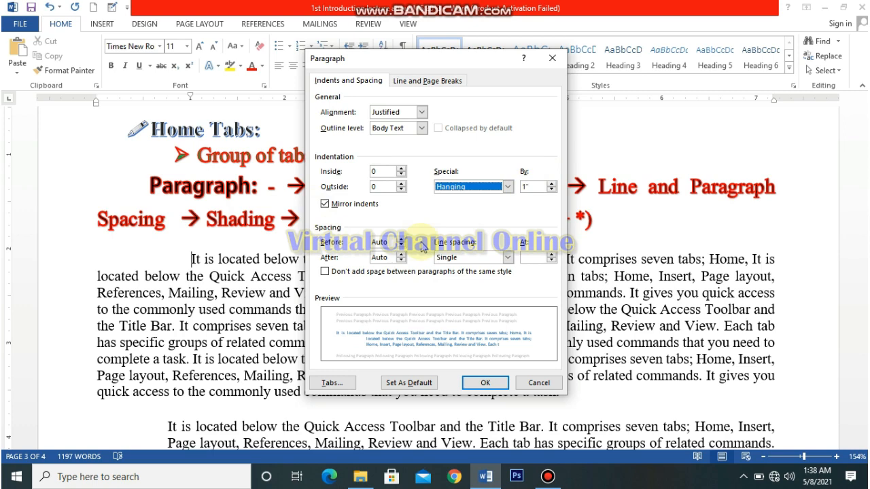
left_click(538, 383)
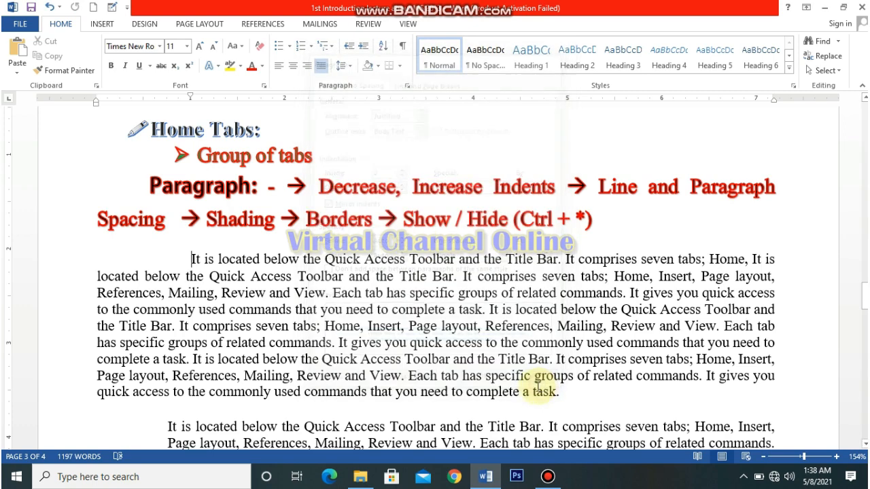
- Set the spacing before the first two sample paragraphs to 54 pt in the line spacing options and apply it
left_click_drag(191, 259, 702, 378)
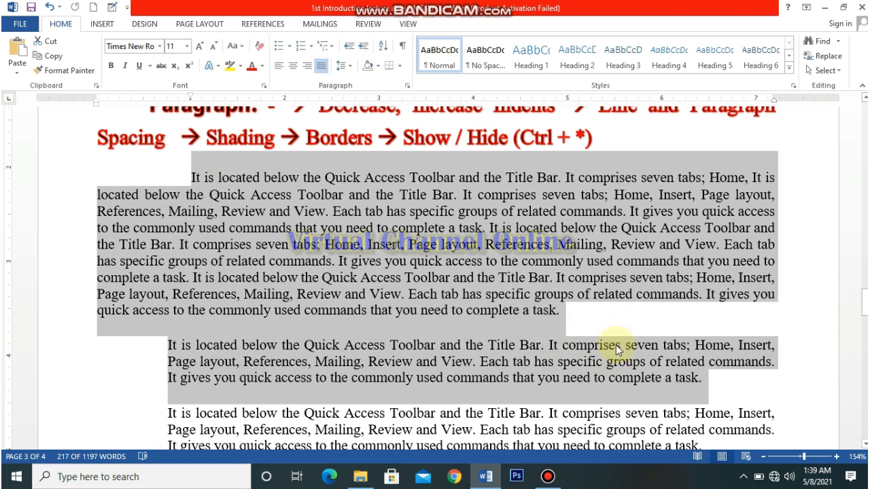
left_click(349, 68)
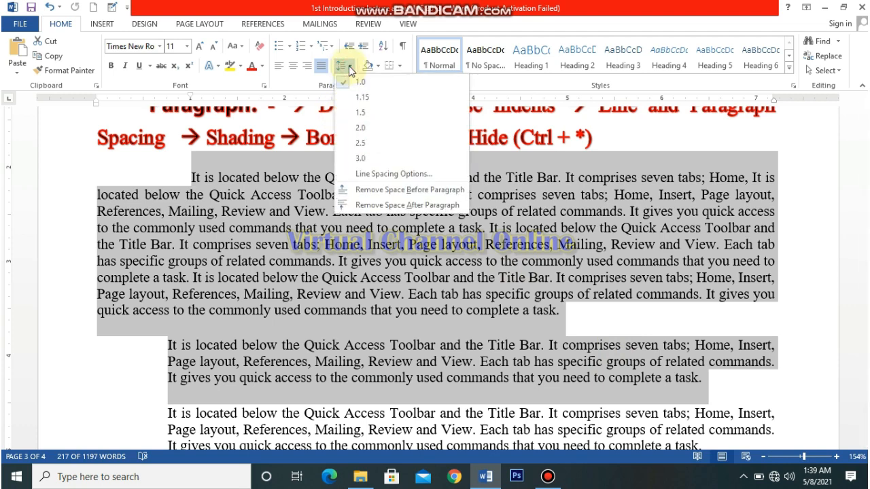
left_click(371, 177)
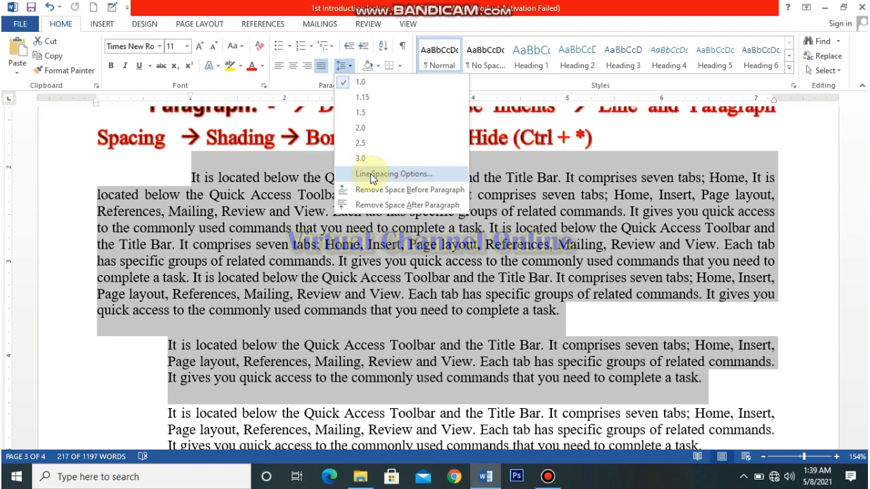
left_click(370, 174)
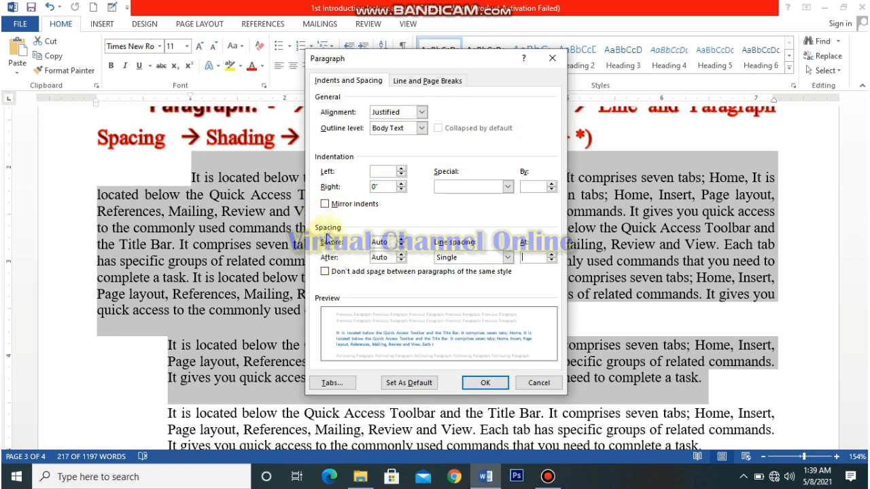
left_click(401, 239)
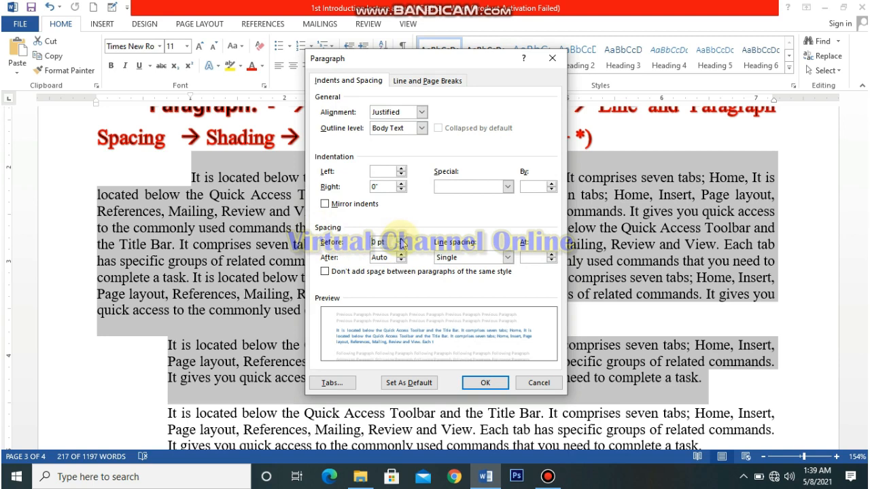
left_click(401, 239)
left_click(401, 240)
left_click(401, 239)
left_click(401, 239)
left_click(401, 239)
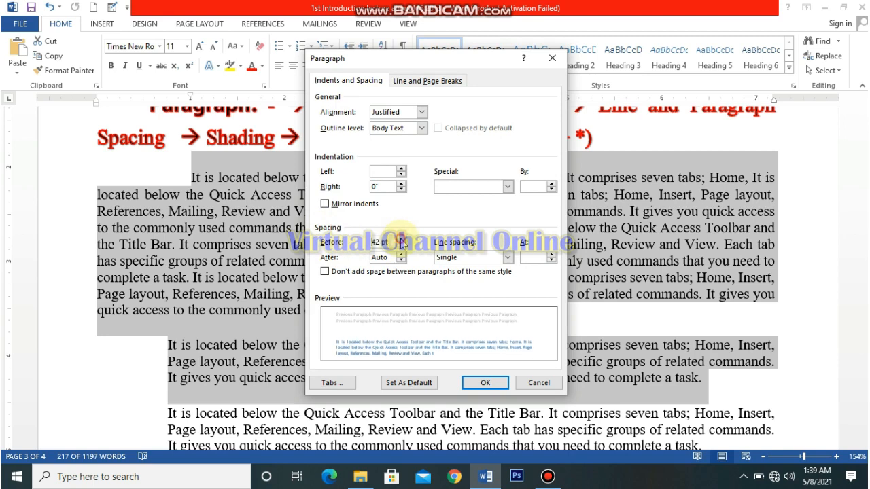
left_click(401, 240)
left_click(401, 239)
left_click(401, 239)
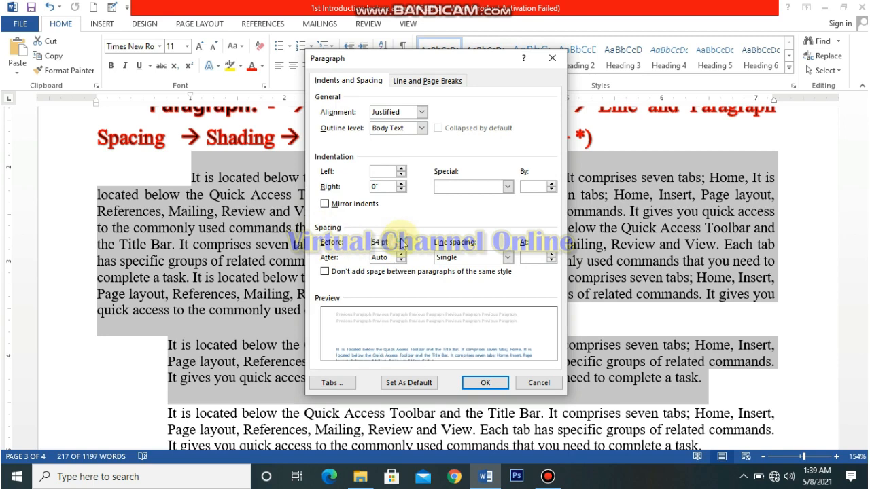
left_click(484, 383)
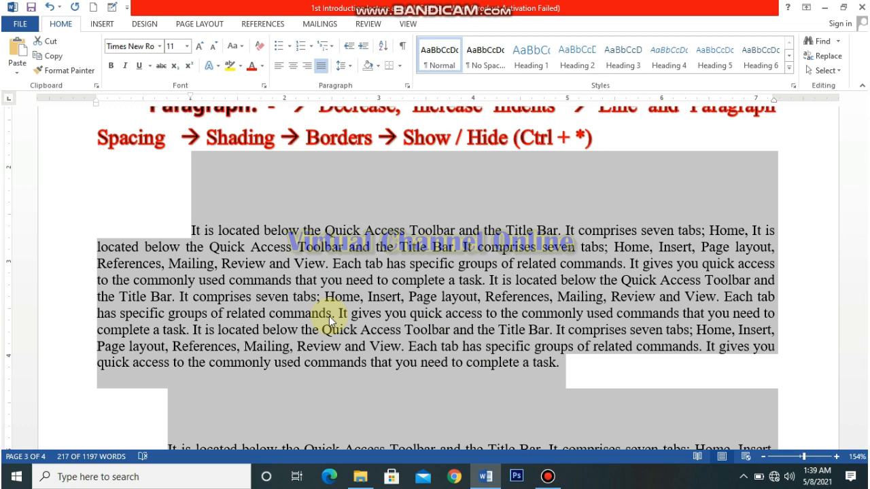
- Join the first sample paragraph to the heading above it and separate them again with two paragraph breaks
left_click(190, 231)
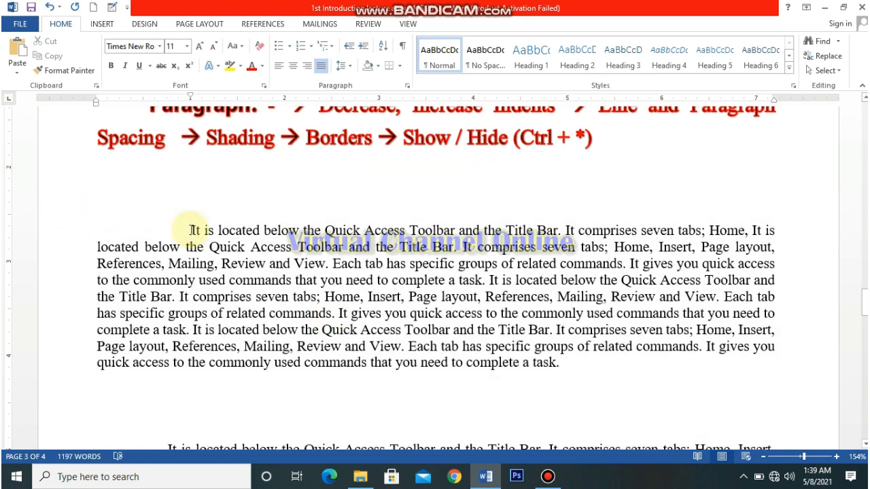
key("BackSpace")
key("BackSpace")
key("BackSpace")
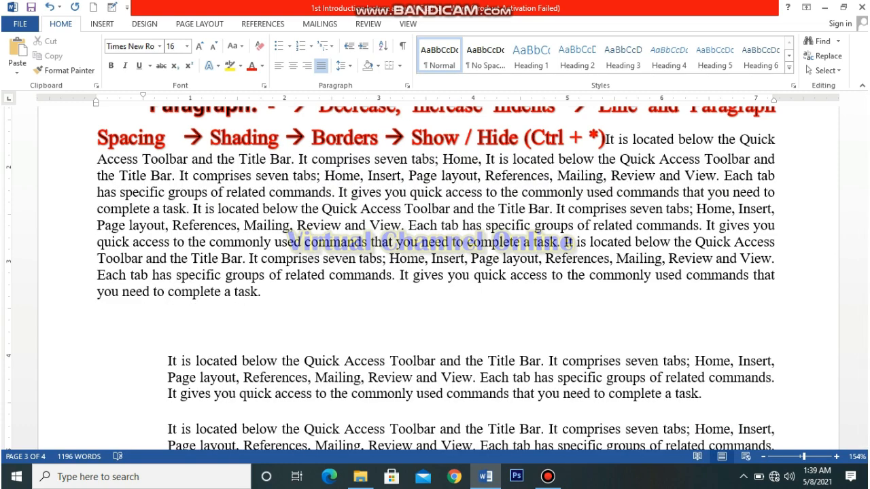
key("Return")
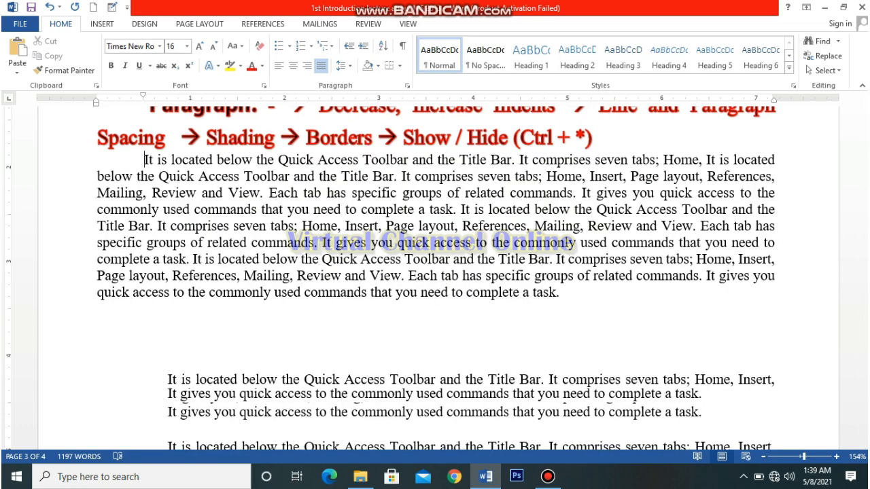
key("Return")
- Raise the spacing before the first two sample paragraphs to 24 pt in the line spacing options
left_click_drag(130, 178, 711, 295)
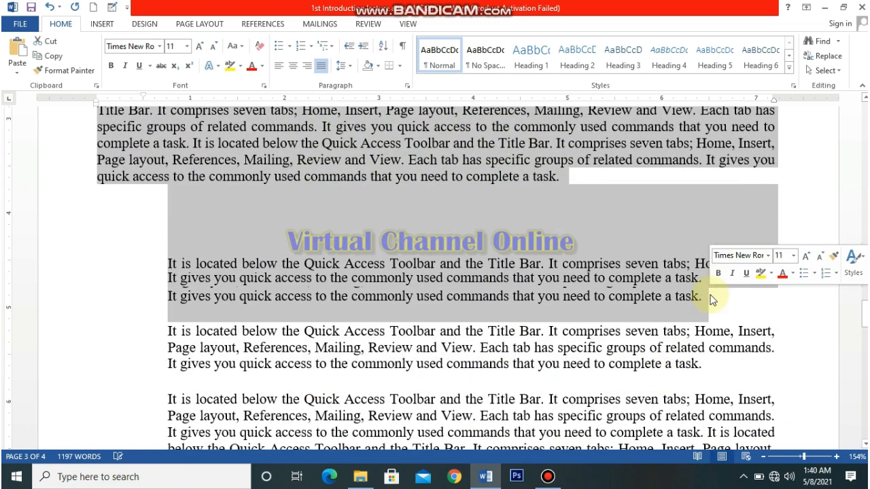
left_click(350, 69)
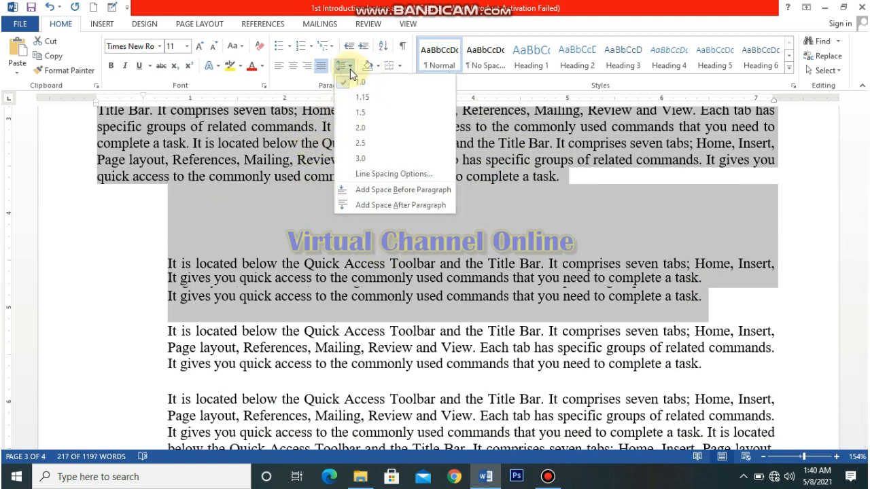
left_click(390, 175)
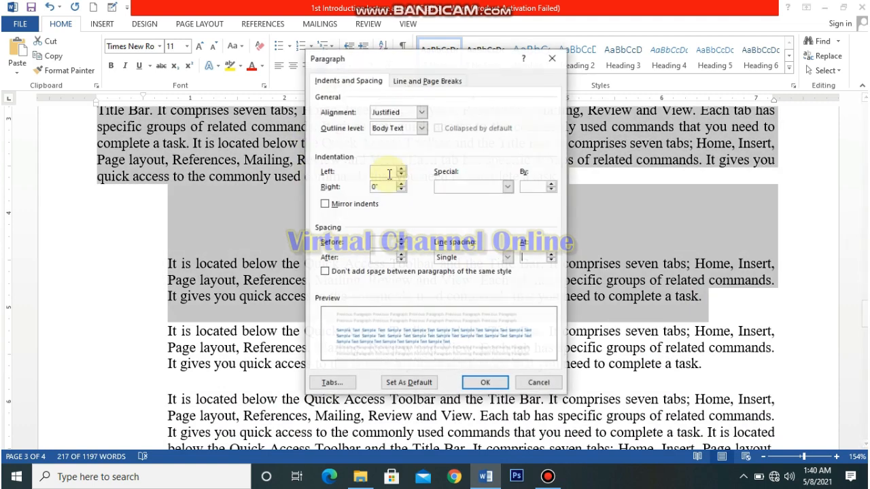
left_click(401, 240)
left_click(402, 239)
left_click(401, 239)
left_click(401, 239)
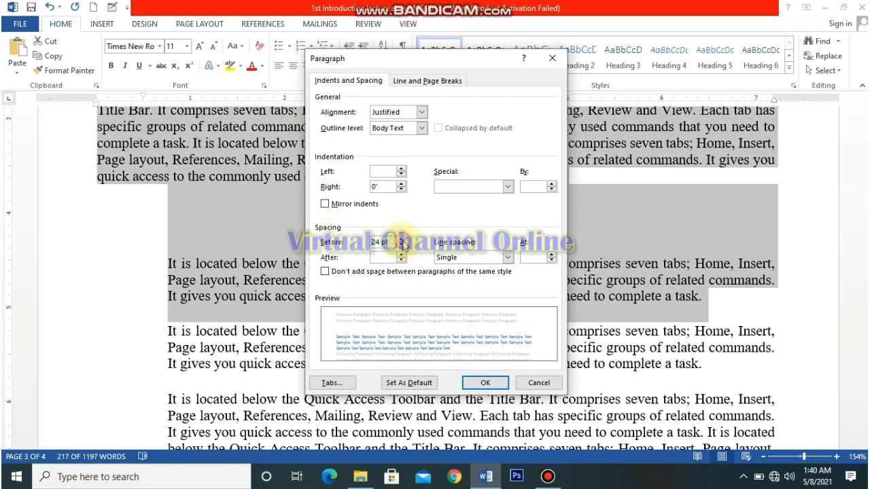
- Lower the spacing before the selected paragraphs to Auto
left_click(401, 246)
left_click(402, 246)
left_click(402, 246)
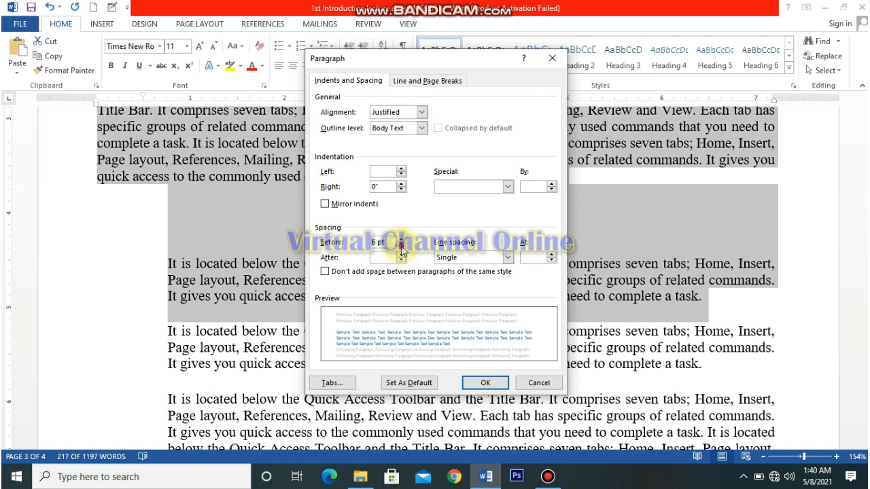
left_click(402, 246)
left_click(401, 246)
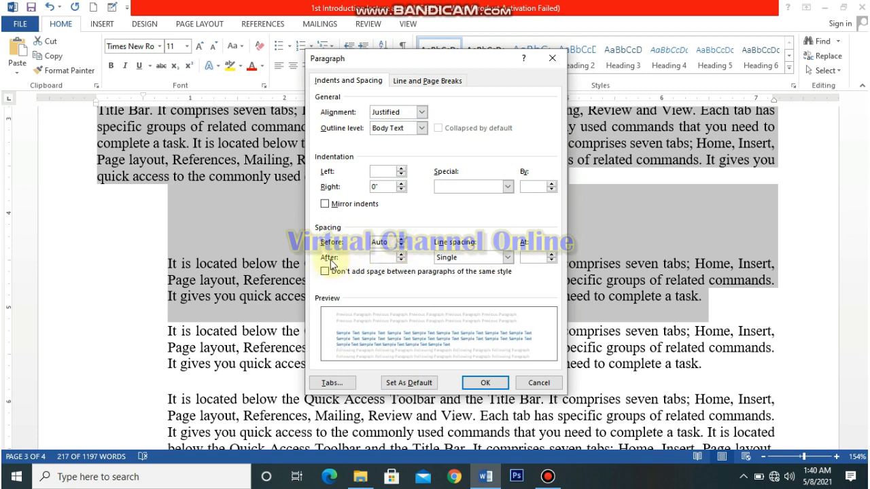
- Raise the spacing after the selected paragraphs to 36 pt
left_click(402, 254)
left_click(403, 255)
left_click(403, 255)
left_click(403, 255)
left_click(403, 255)
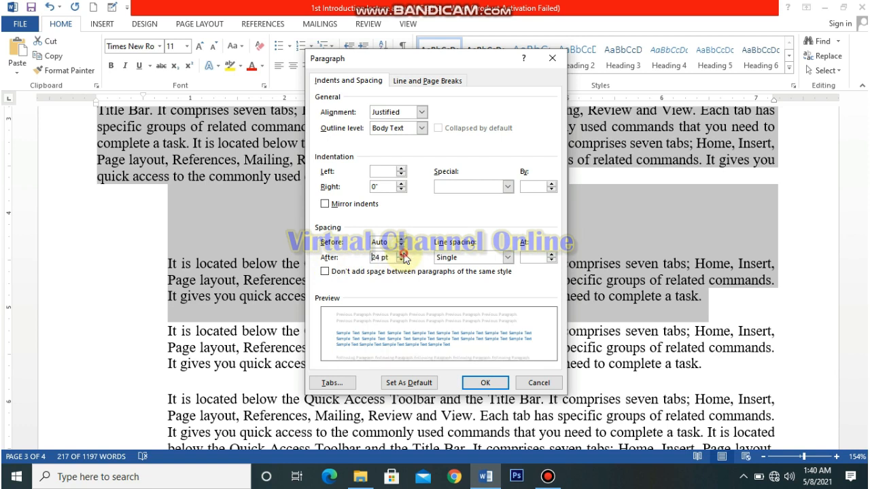
left_click(403, 255)
left_click(403, 255)
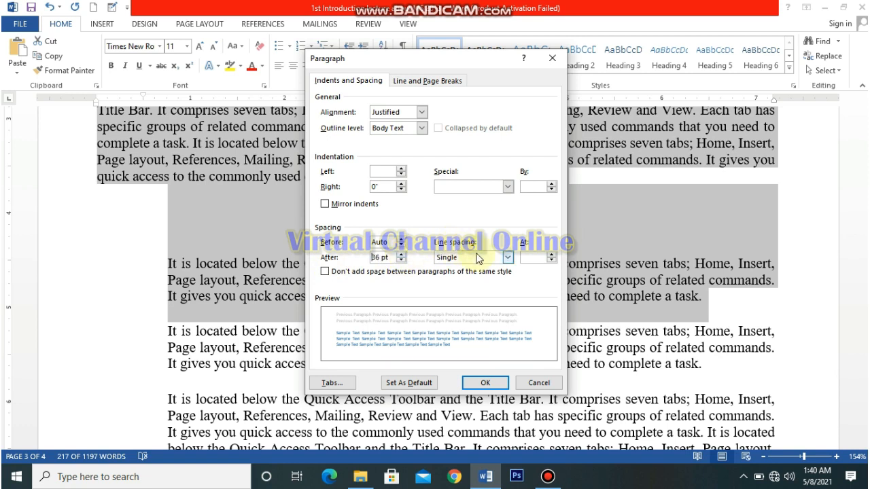
- Set the selected paragraphs' line spacing to 1.5 lines and apply the paragraph settings
left_click(508, 257)
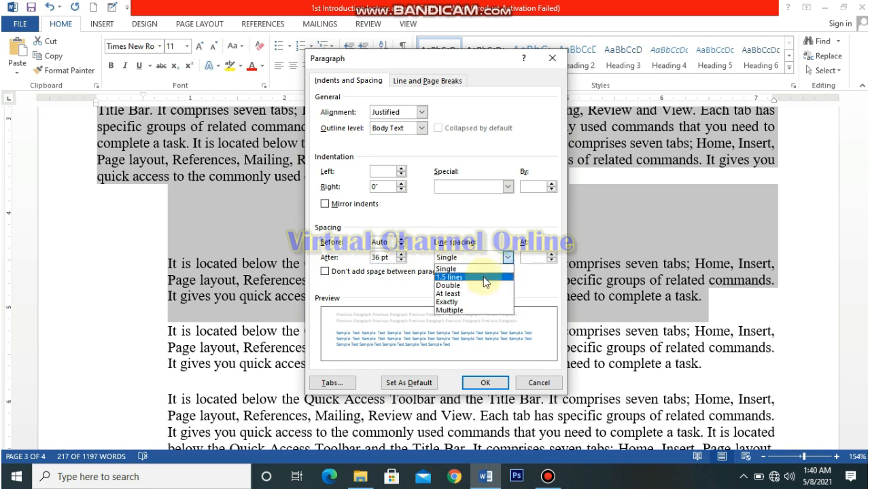
left_click(484, 278)
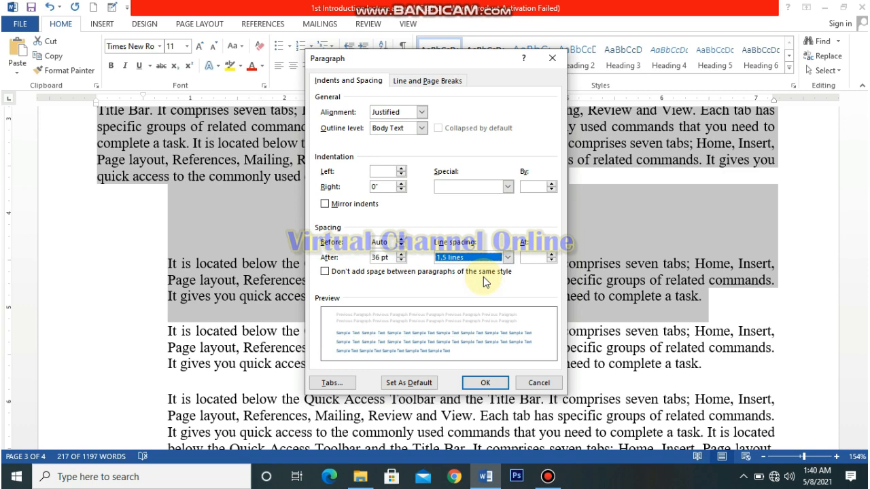
left_click(499, 380)
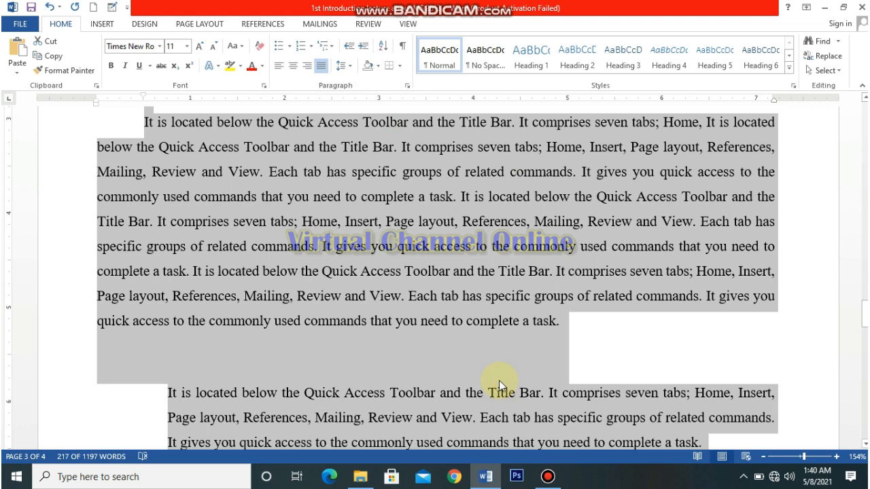
- Switch the selected paragraphs' line spacing to Multiple in the line spacing options, raising it to 2 and lowering it to 1
left_click(351, 68)
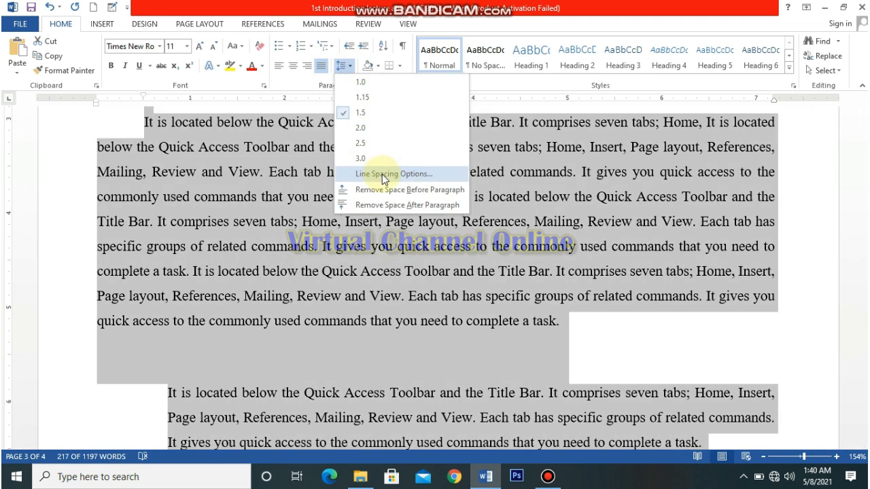
left_click(383, 175)
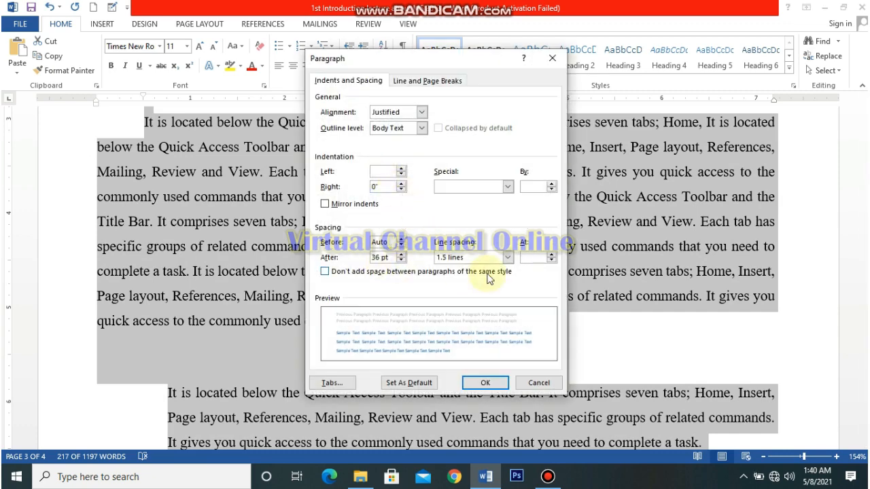
left_click(552, 259)
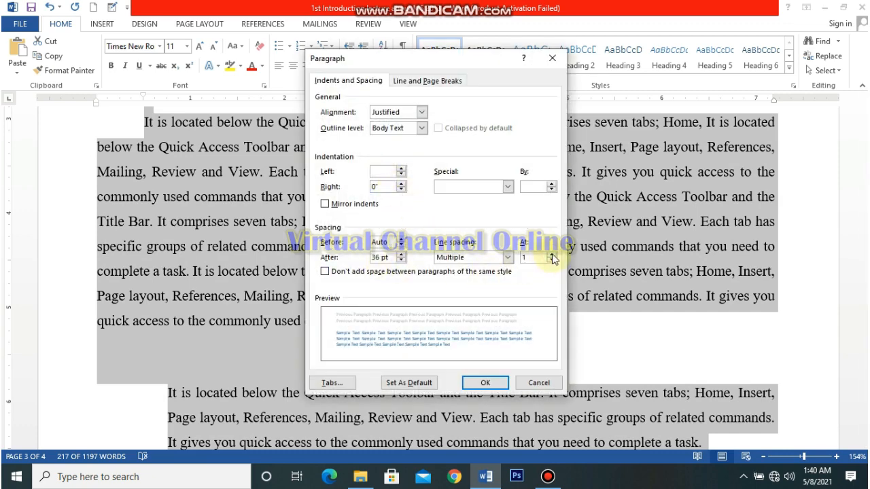
left_click(552, 255)
left_click(552, 255)
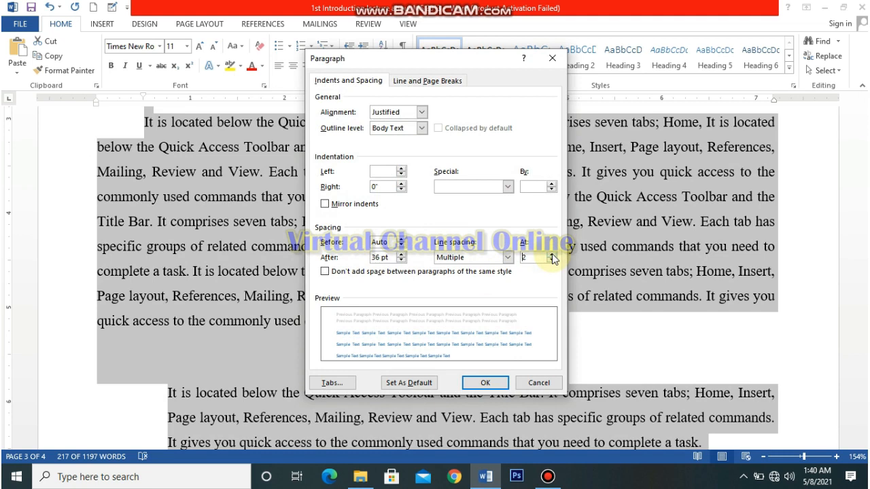
left_click(552, 261)
left_click(552, 261)
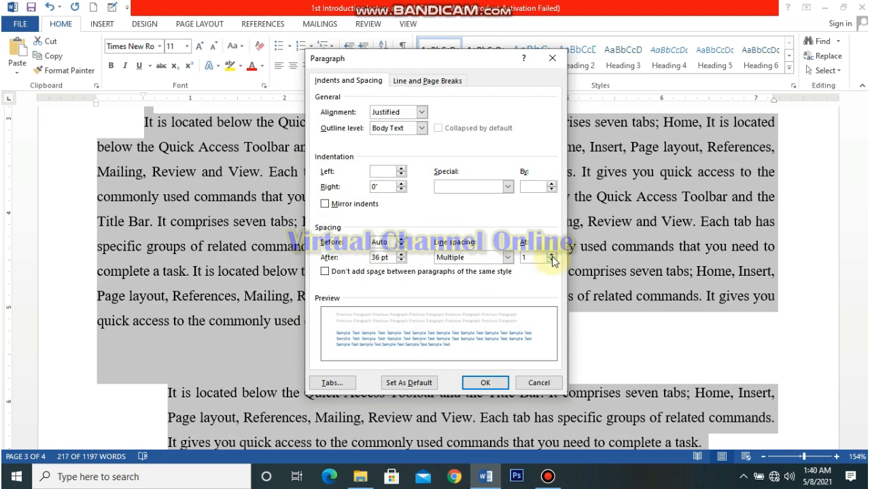
- Raise the multiple line spacing value to 3.5
left_click(552, 256)
left_click(552, 256)
left_click(552, 256)
left_click(552, 256)
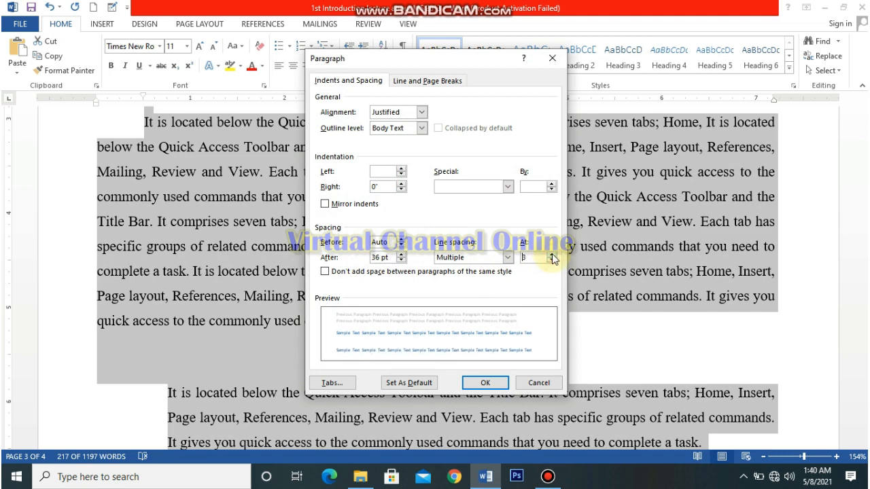
left_click(552, 255)
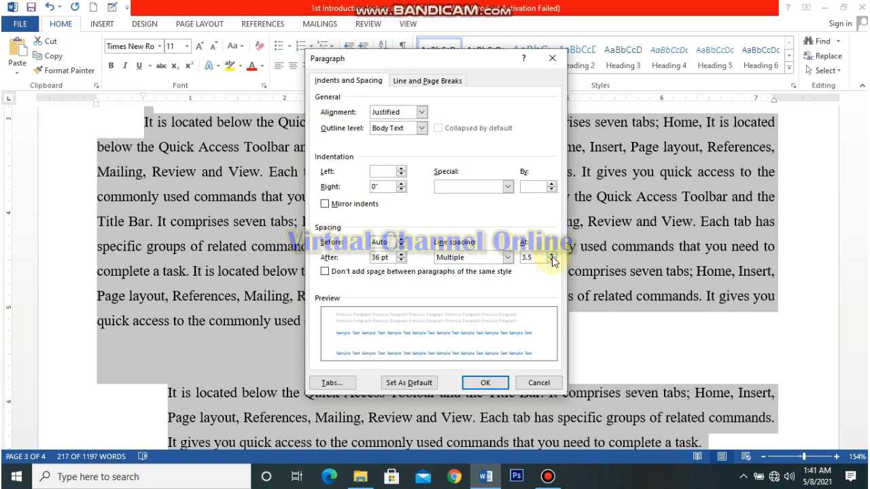
- Set the multiple line spacing to 2, turn on not adding space between paragraphs of the same style, and apply the settings
left_click(551, 261)
left_click(552, 261)
left_click(552, 261)
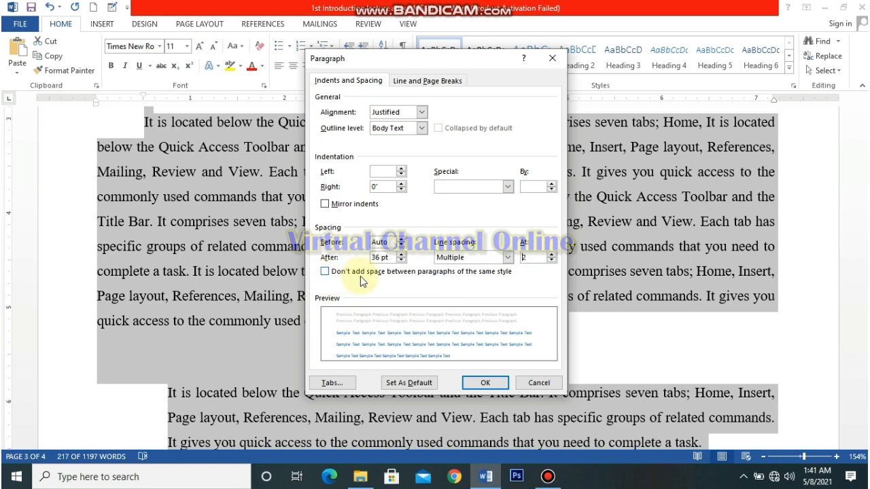
left_click(325, 271)
left_click(493, 383)
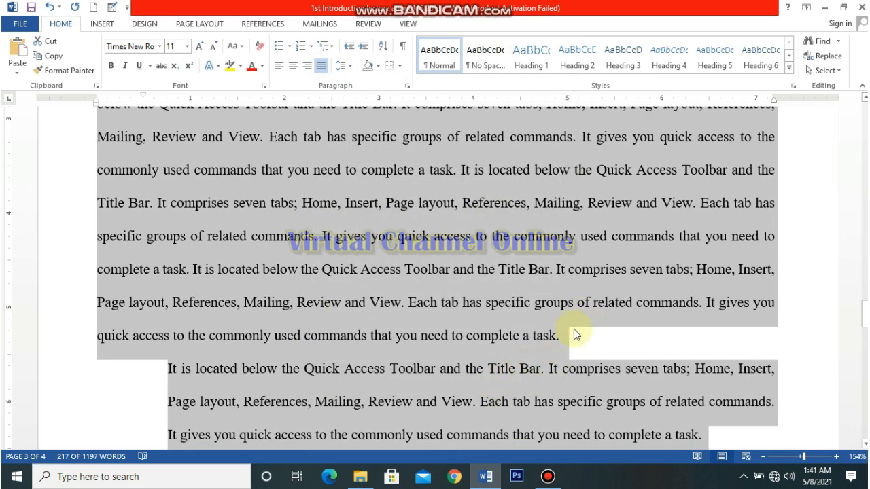
- Set the selected paragraphs' line spacing to Single in the line spacing options
left_click(342, 66)
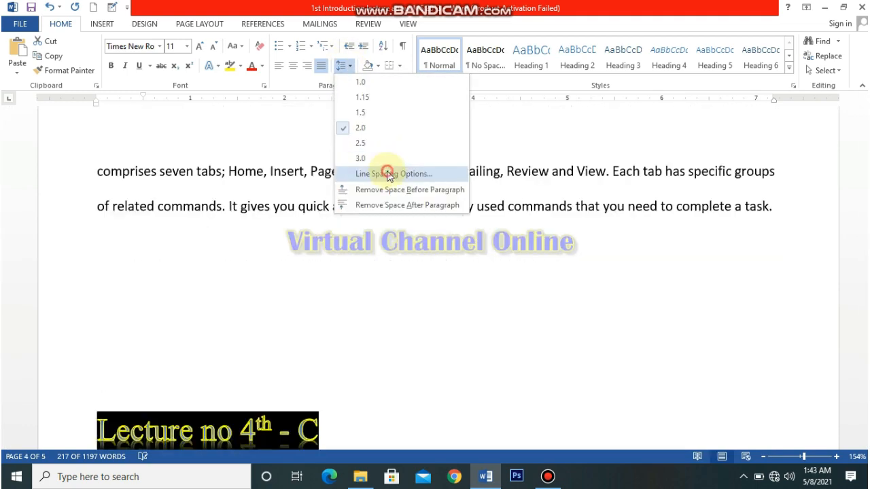
left_click(388, 174)
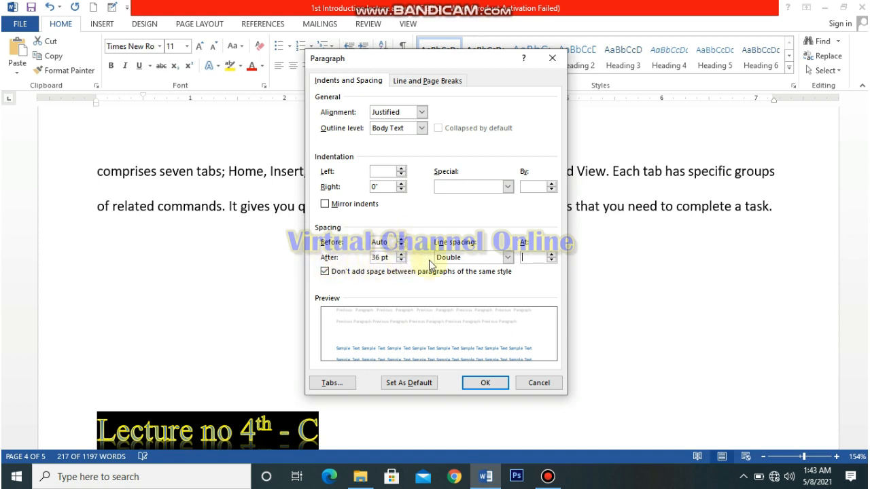
left_click(507, 259)
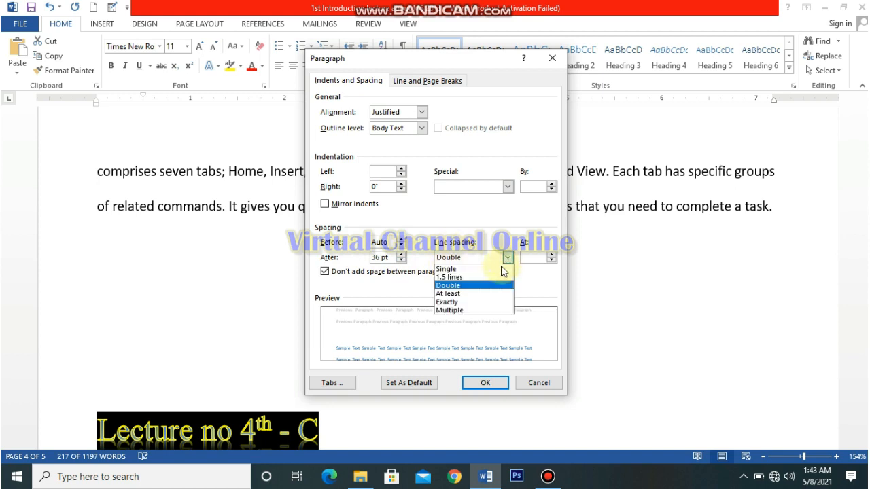
left_click(481, 268)
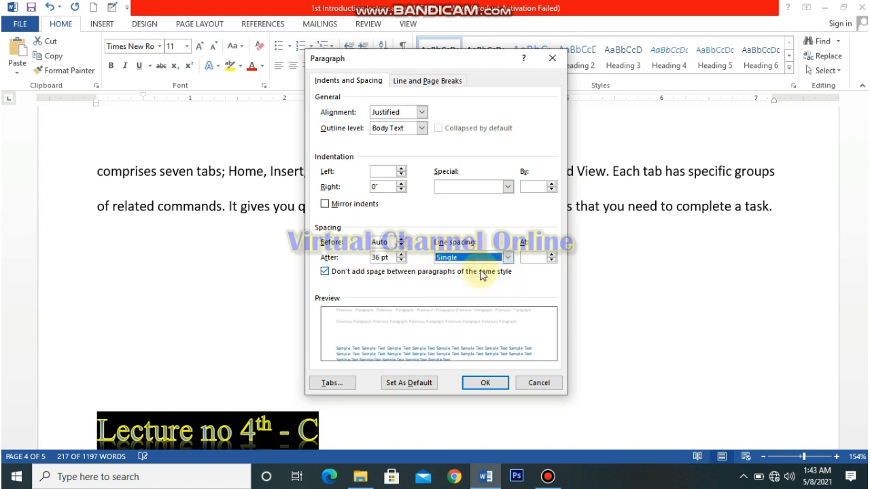
- Reduce the spacing after paragraphs to 0 pt and make these paragraph settings the default for this document only
left_click(401, 260)
left_click(401, 260)
left_click(401, 261)
left_click(401, 261)
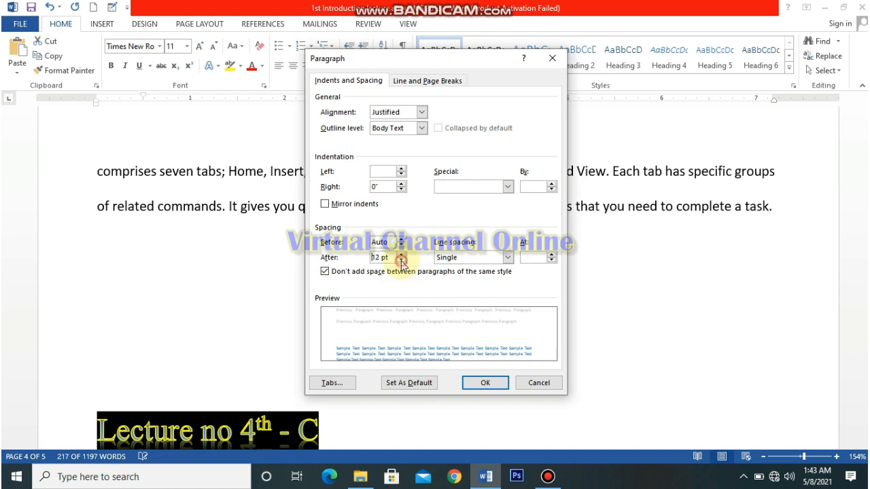
left_click(401, 261)
left_click(401, 261)
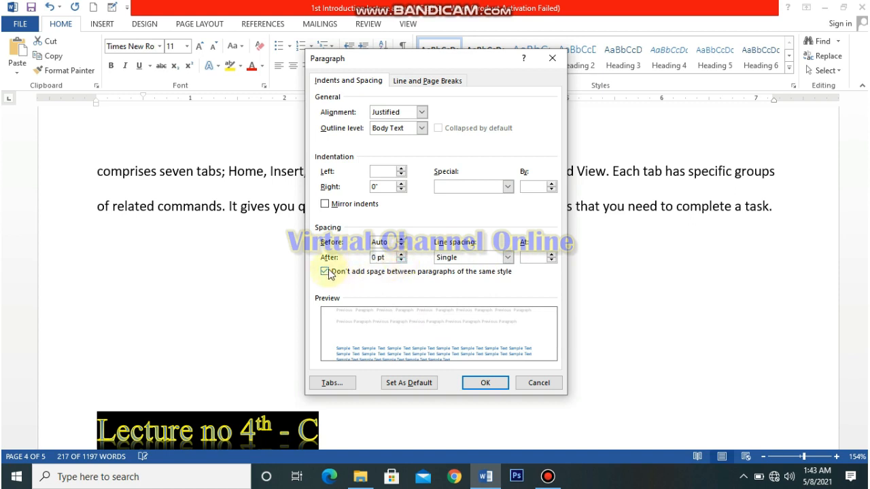
left_click(410, 383)
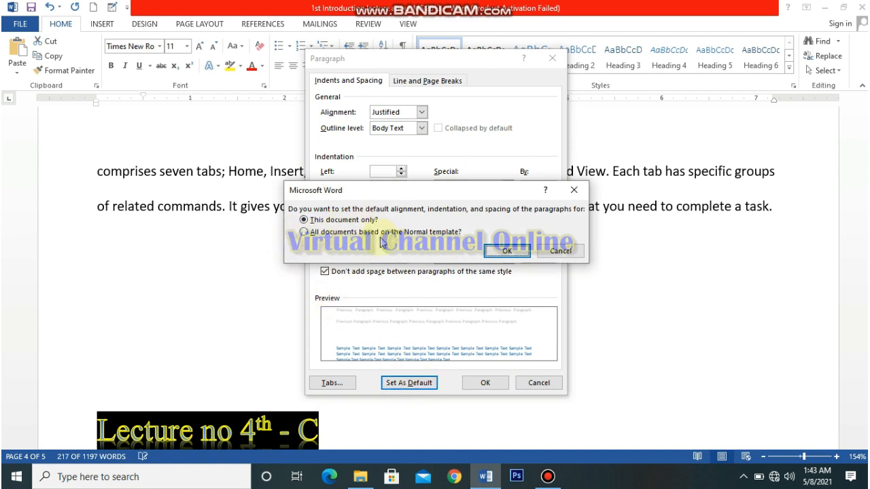
left_click(511, 252)
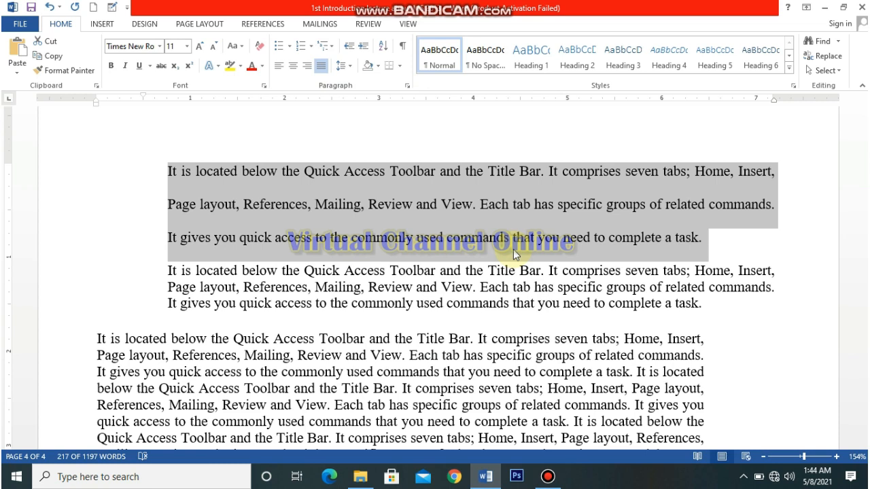
- Review the selected paragraphs' indent and spacing settings in the line spacing options, and close them without applying changes
left_click(352, 71)
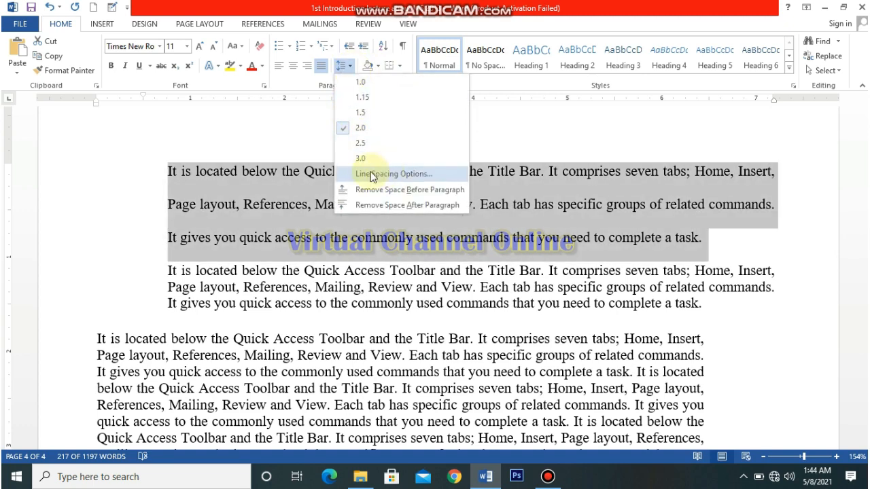
left_click(376, 177)
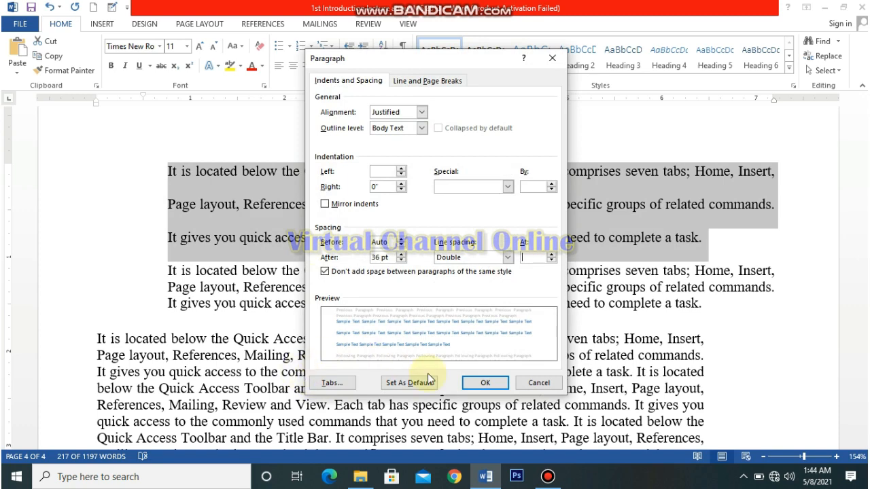
left_click(549, 383)
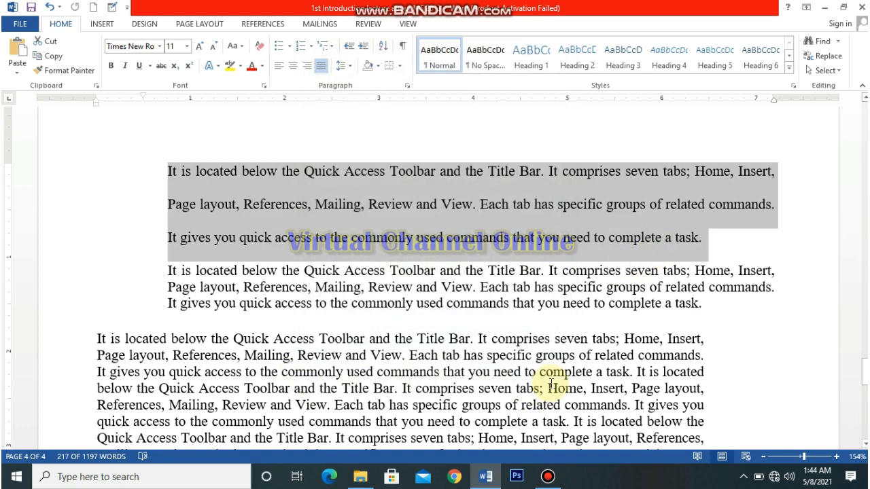